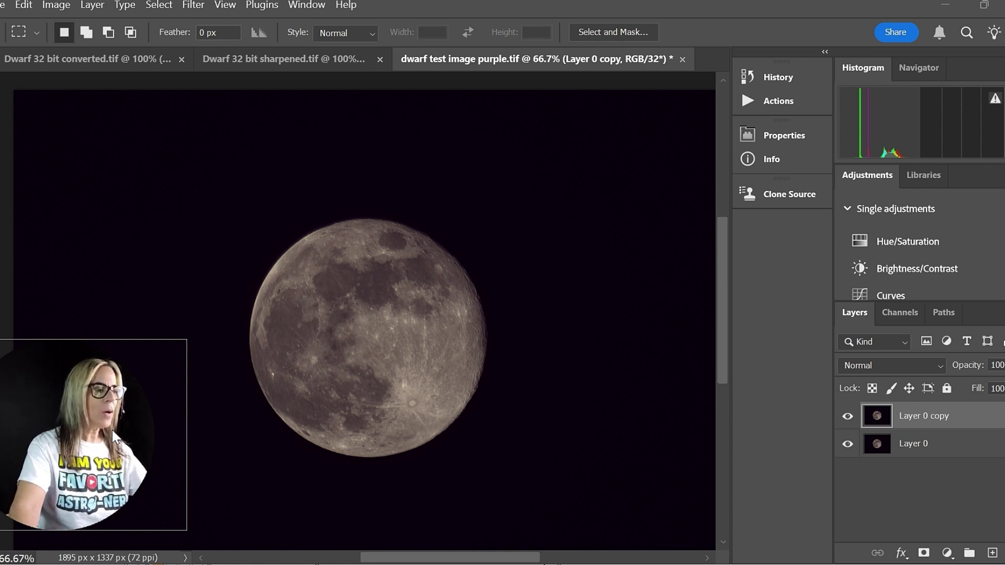
Leave the colour mode unchanged and Magic Wand–select the dark sky background.
scroll(526, 322, "down", 3)
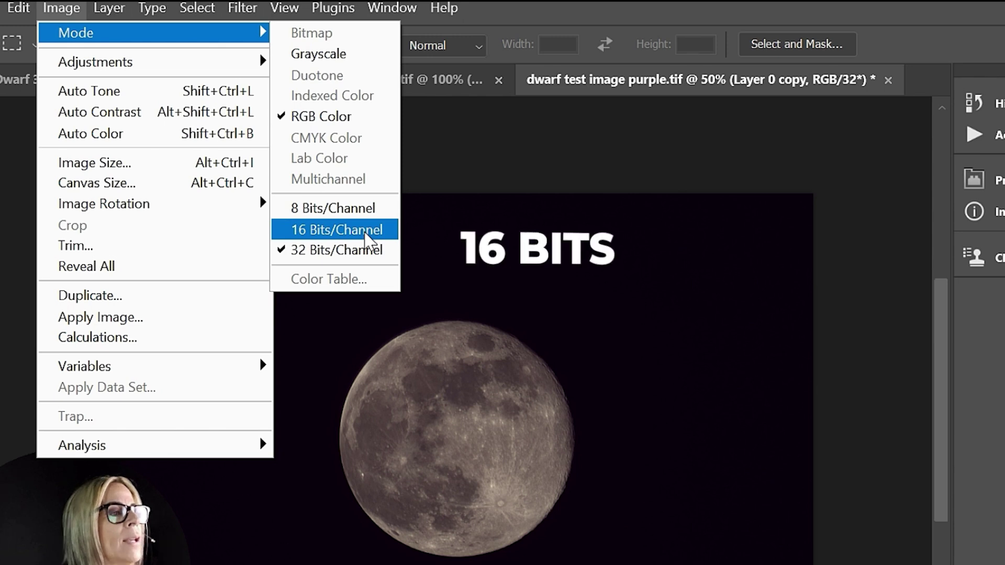
left_click(527, 163)
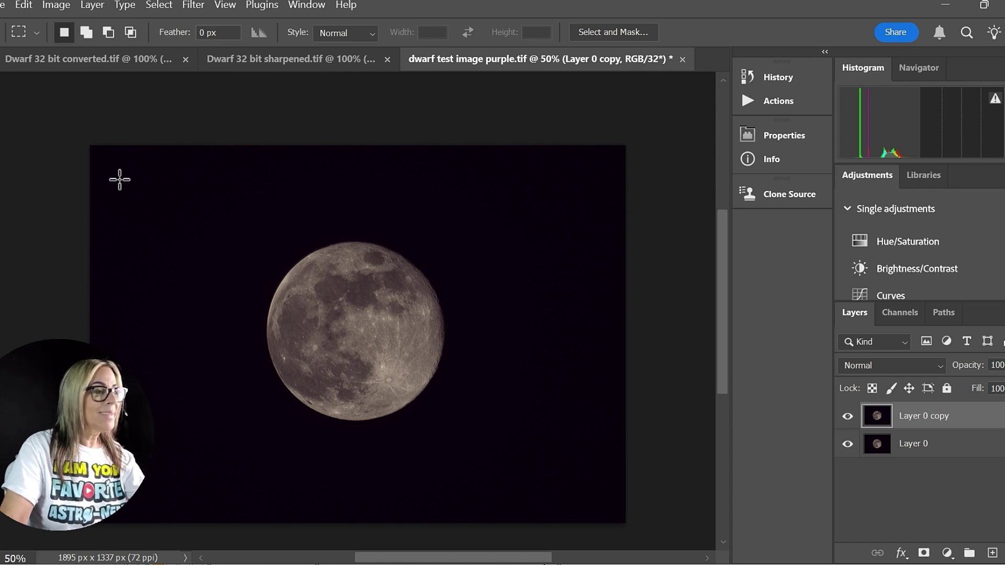
key("w")
left_click(196, 224)
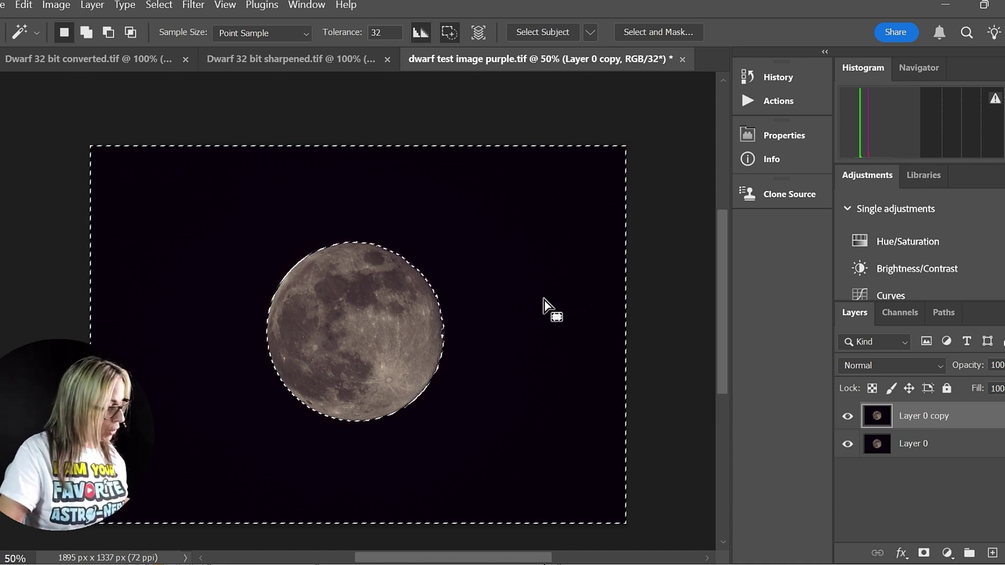
Zoom in on the moon, return to the Rectangular Marquee and deselect with Ctrl+D.
key("ctrl+plus")
key("ctrl+plus")
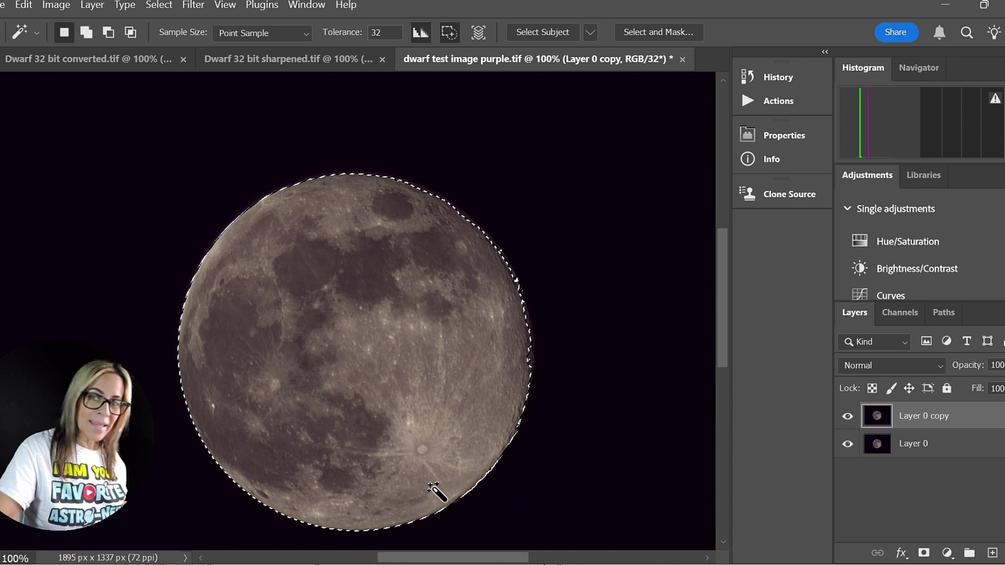
left_click(0, 139)
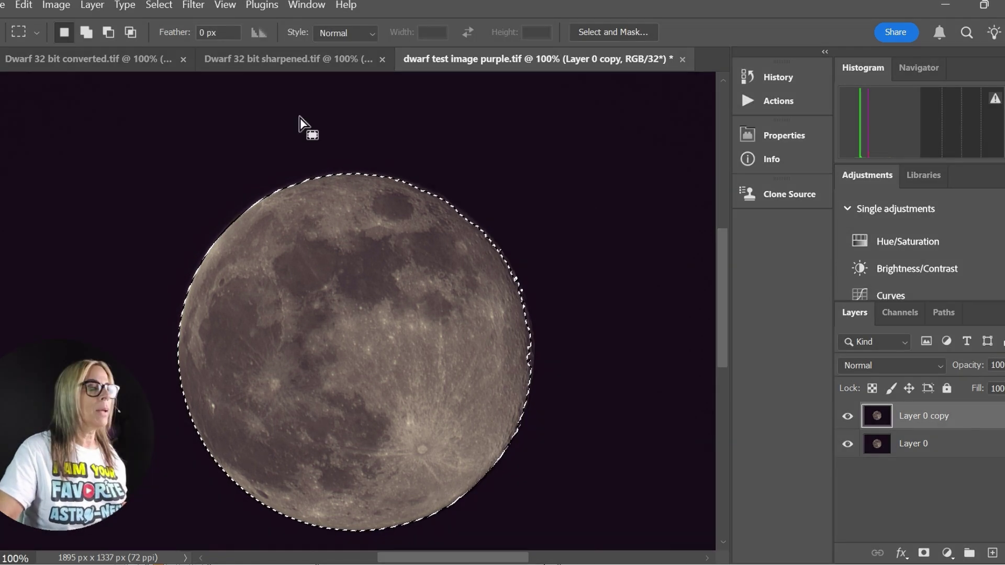
key("ctrl+d")
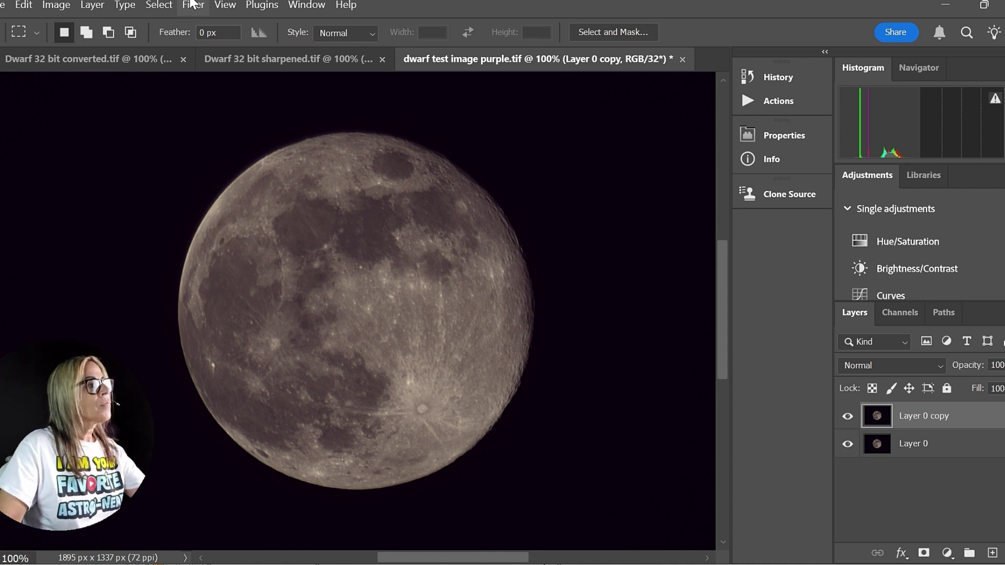
left_click(192, 5)
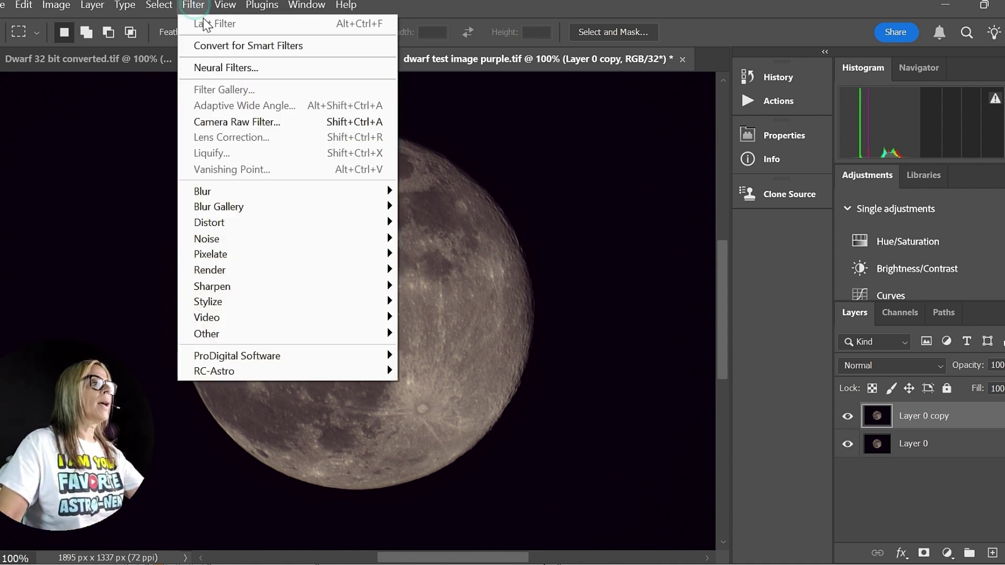
left_click(269, 122)
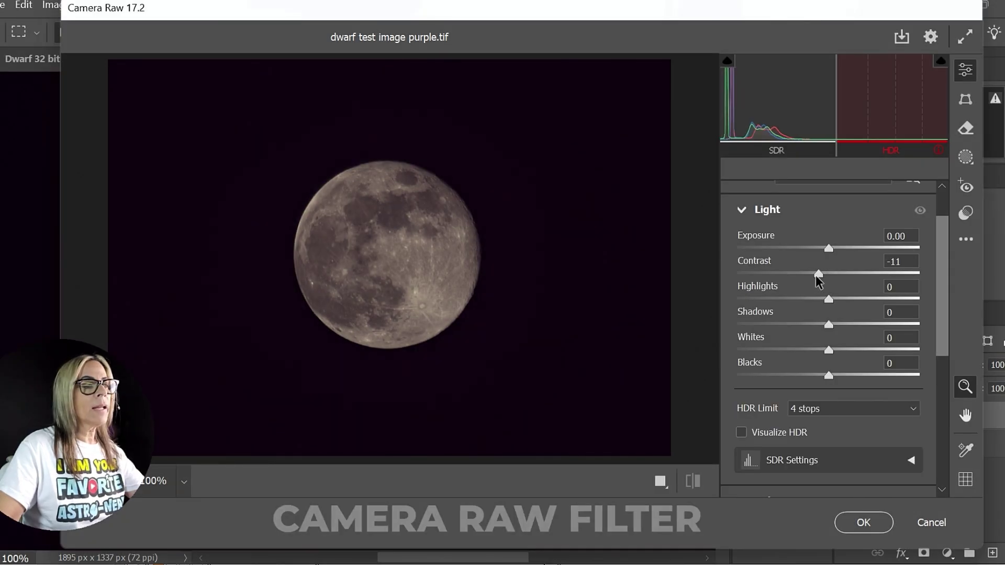
left_click_drag(817, 276, 873, 280)
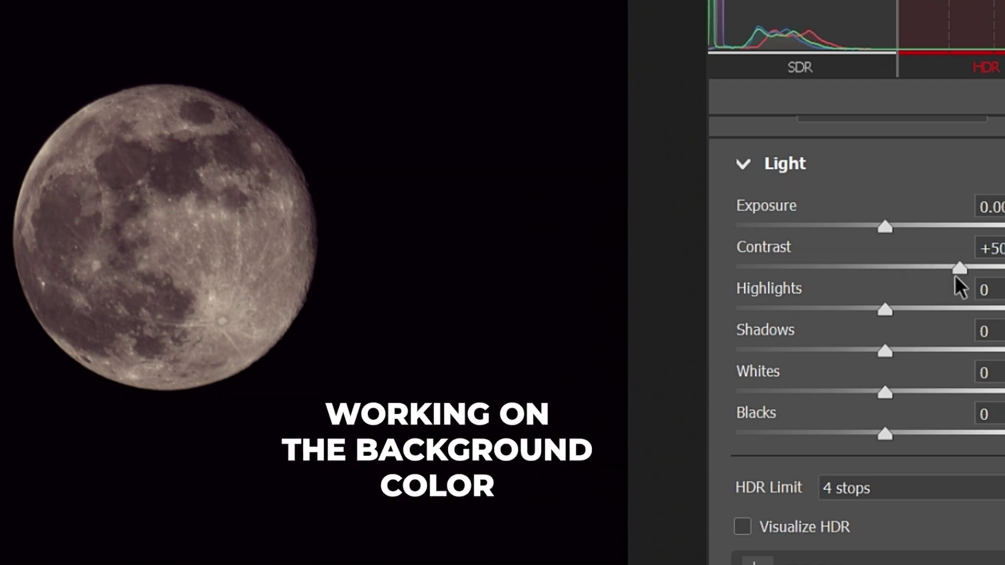
mouse_move(955, 279)
left_mouse_down()
mouse_move(969, 278)
mouse_move(945, 272)
mouse_move(958, 272)
left_mouse_up()
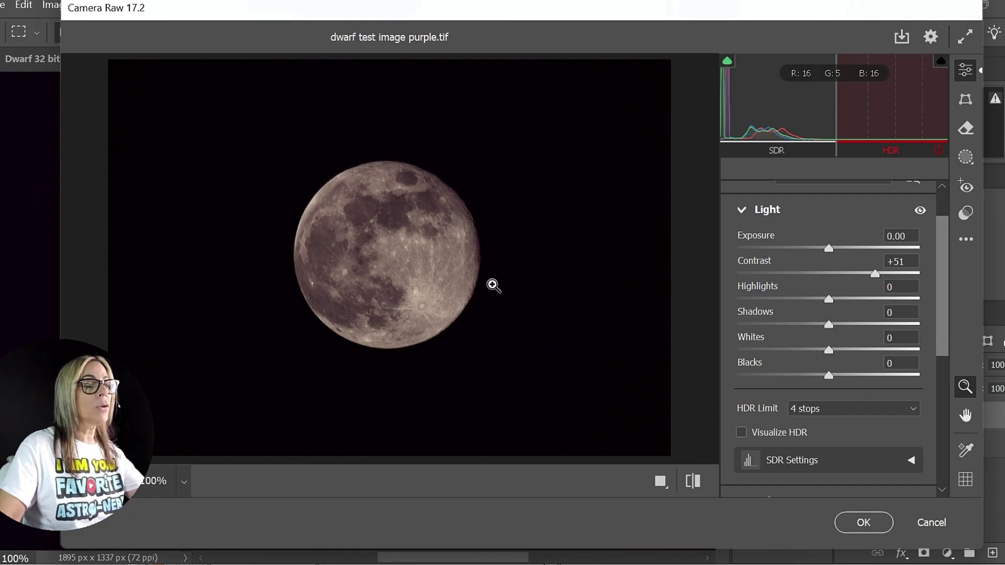
left_click(492, 285)
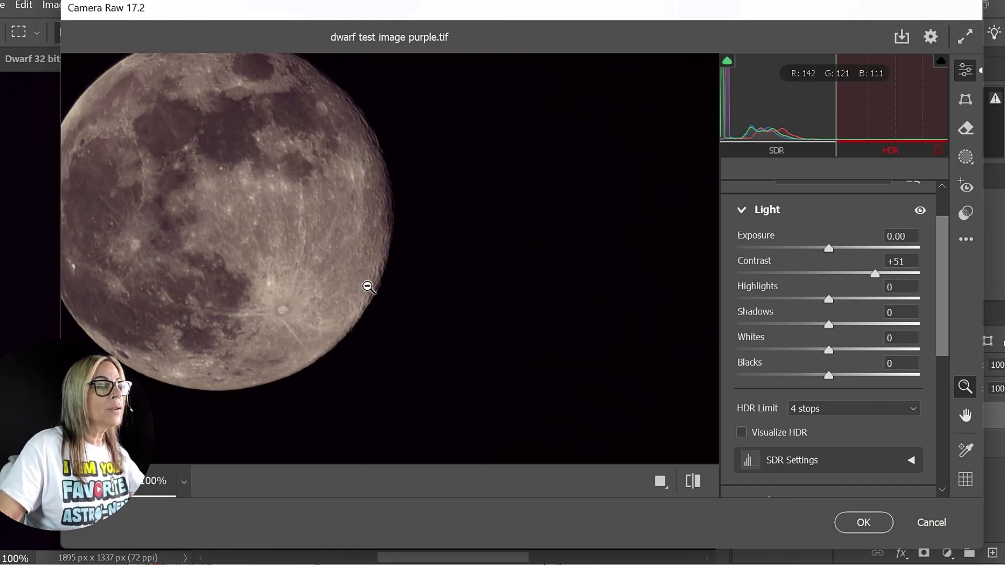
left_click(366, 285)
left_click(484, 252)
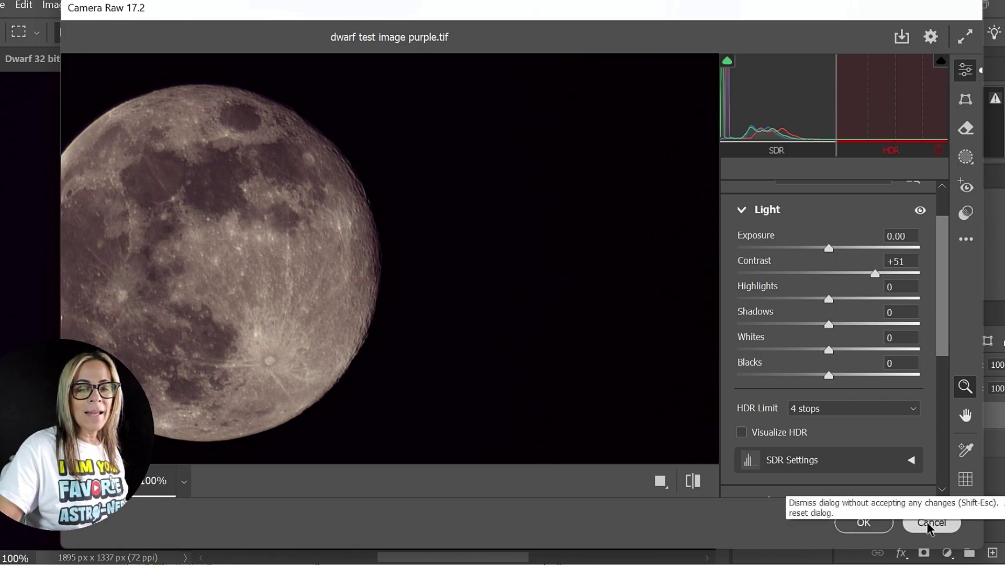
left_click(929, 523)
left_click(551, 261)
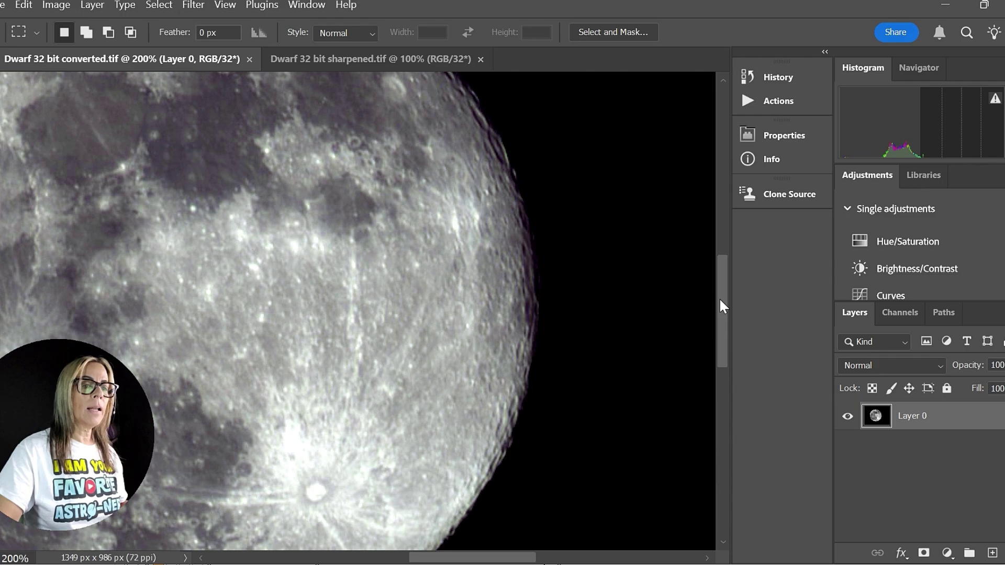
Return to the full moon view and launch the Camera Raw Filter.
left_click_drag(721, 301, 719, 263)
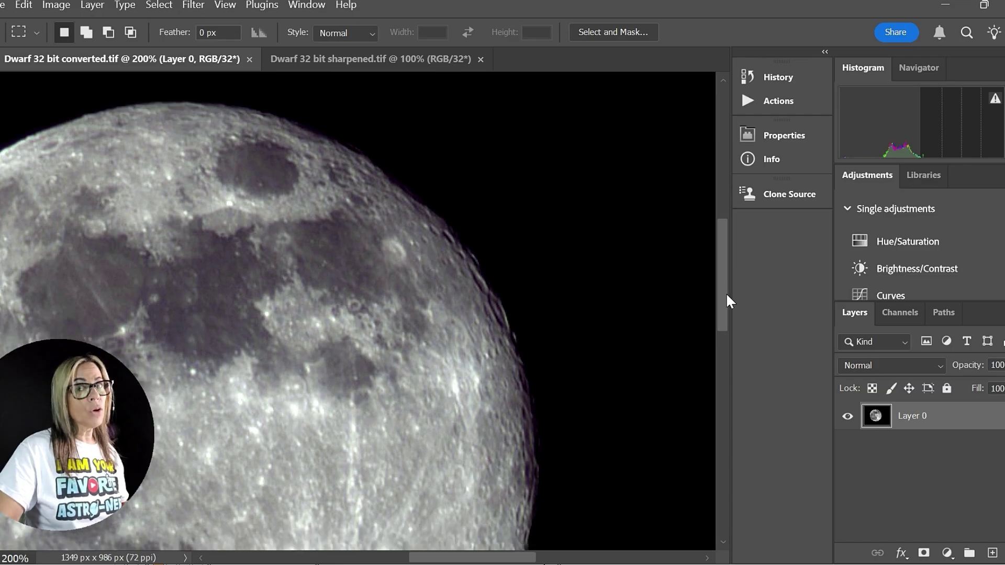
left_click_drag(727, 295, 727, 372)
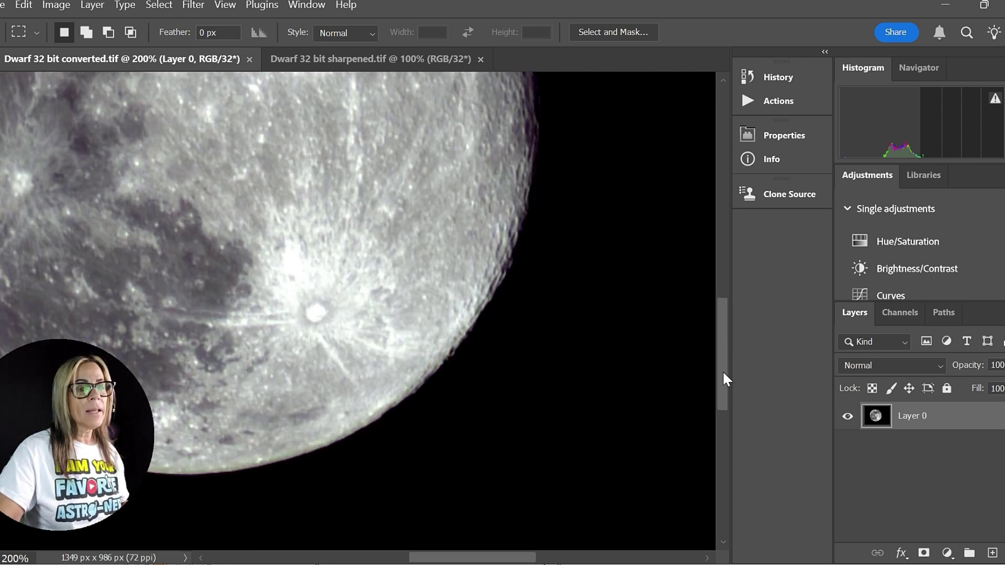
left_click_drag(724, 373, 717, 330)
key("ctrl+1")
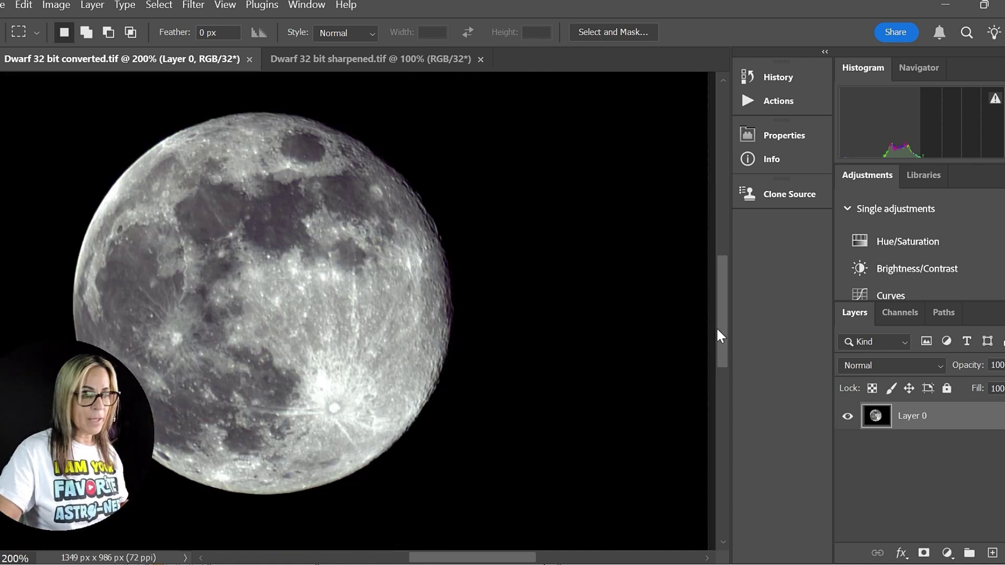
left_click(193, 5)
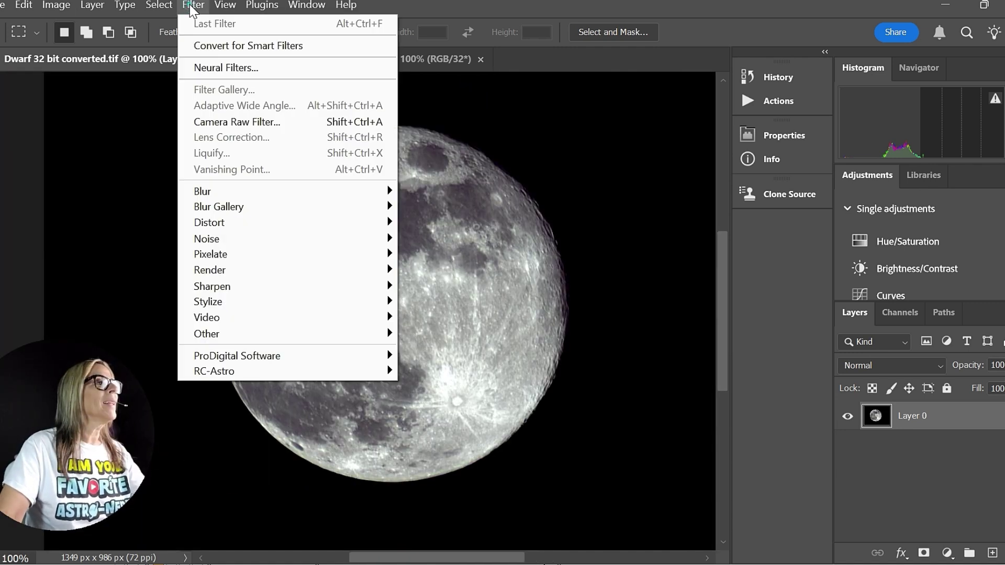
left_click(229, 121)
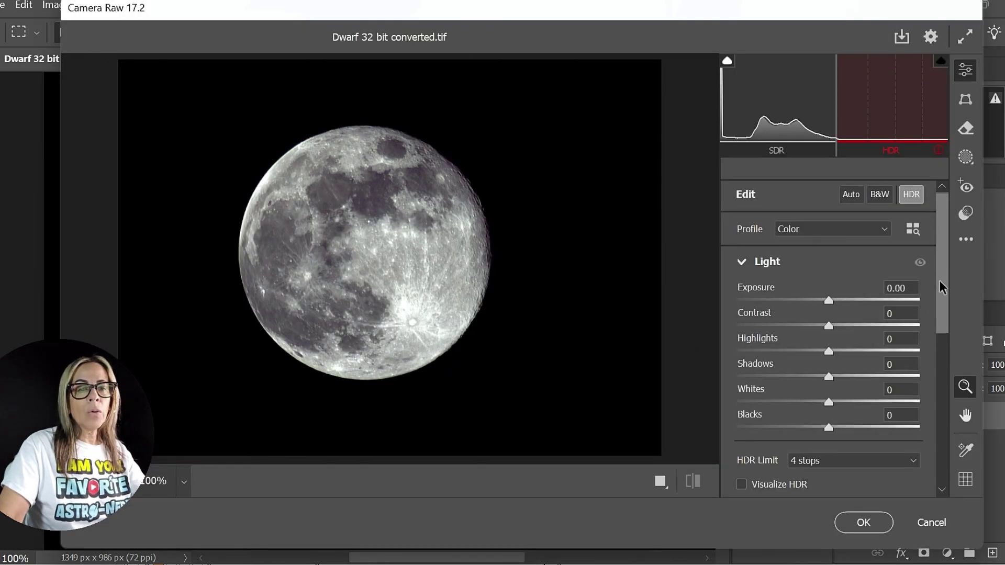
In Optics > Defringe, set Purple Amount 11 and Green Amount 6.
left_click_drag(937, 252, 938, 400)
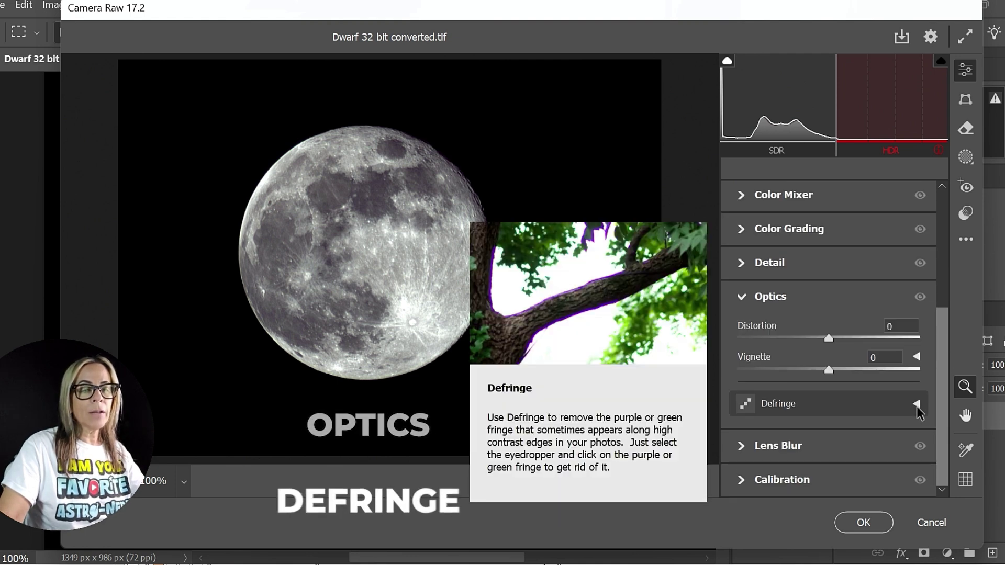
left_click(916, 404)
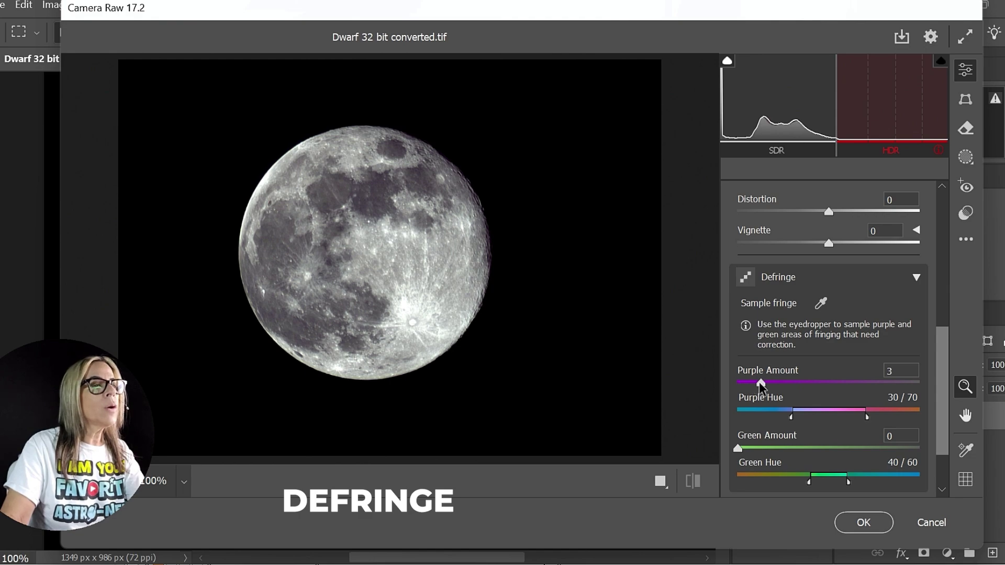
mouse_move(761, 385)
left_mouse_down()
mouse_move(793, 383)
mouse_move(791, 412)
mouse_move(850, 419)
mouse_move(829, 429)
mouse_move(751, 416)
mouse_move(842, 427)
left_mouse_up()
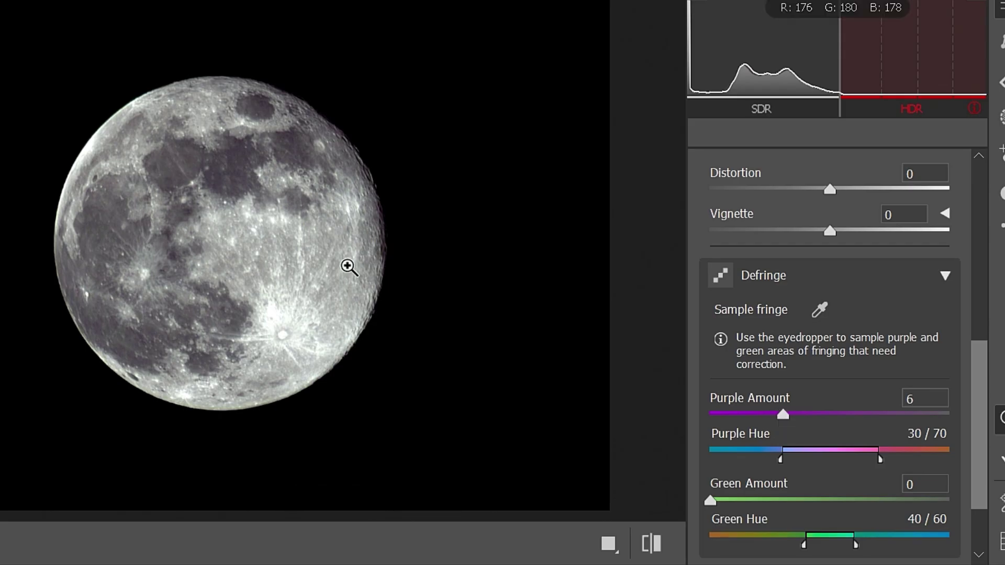
left_click(348, 265)
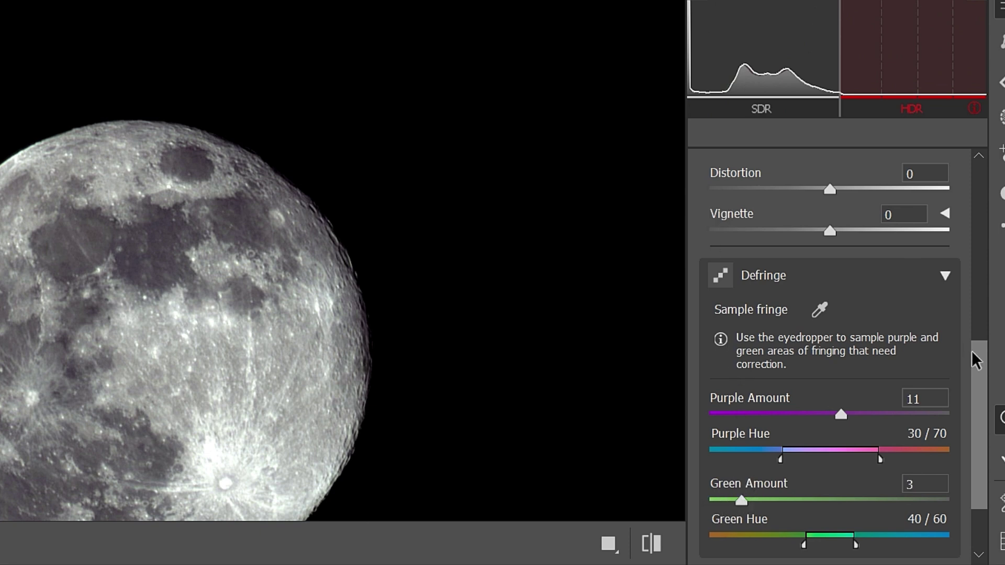
scroll(982, 395, "down", 3)
left_click_drag(377, 360, 314, 400)
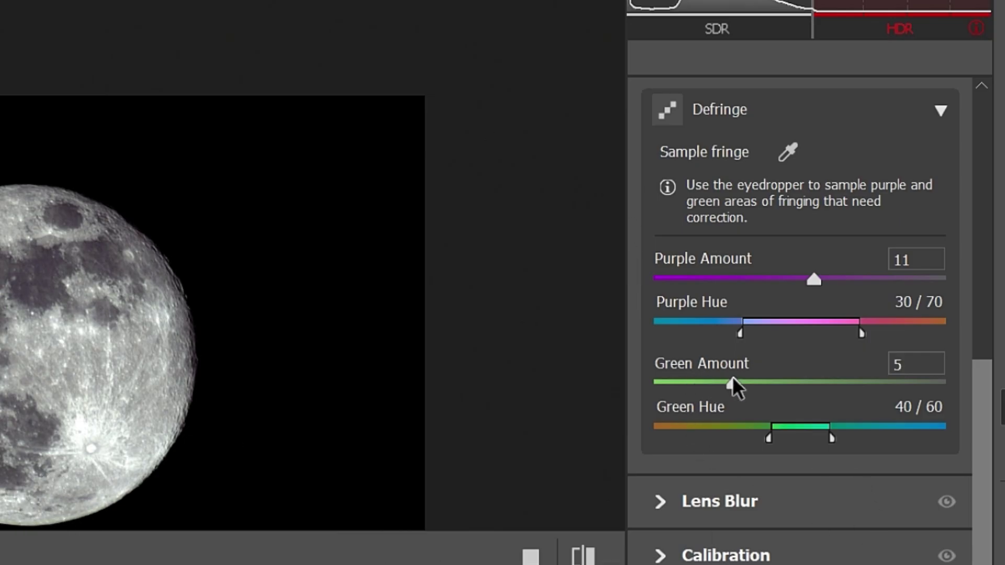
left_click(733, 377)
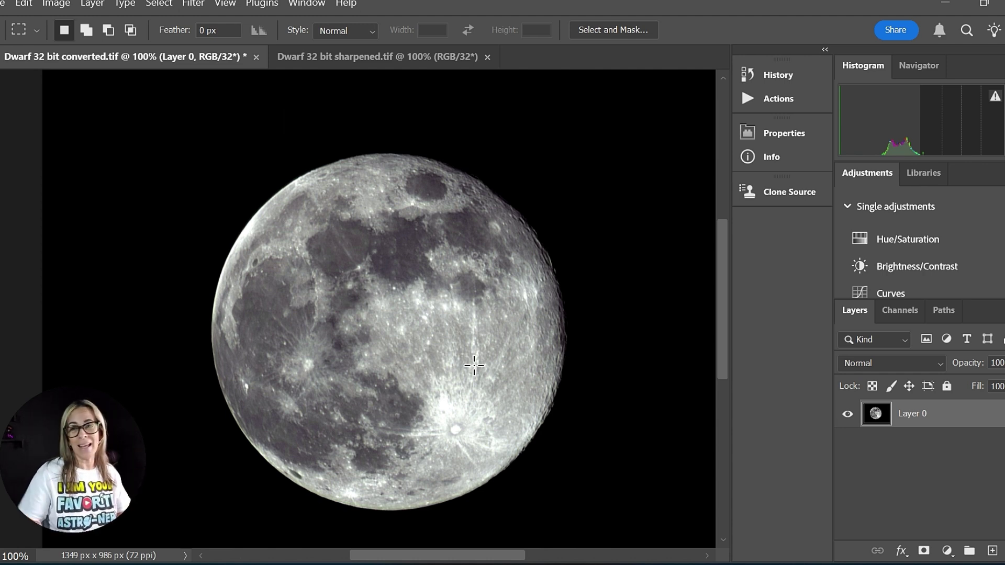
Switch to Dwarf 32 bit sharpened.tif and convert its Background into Layer 0.
key("ctrl+Tab")
key("ctrl+plus")
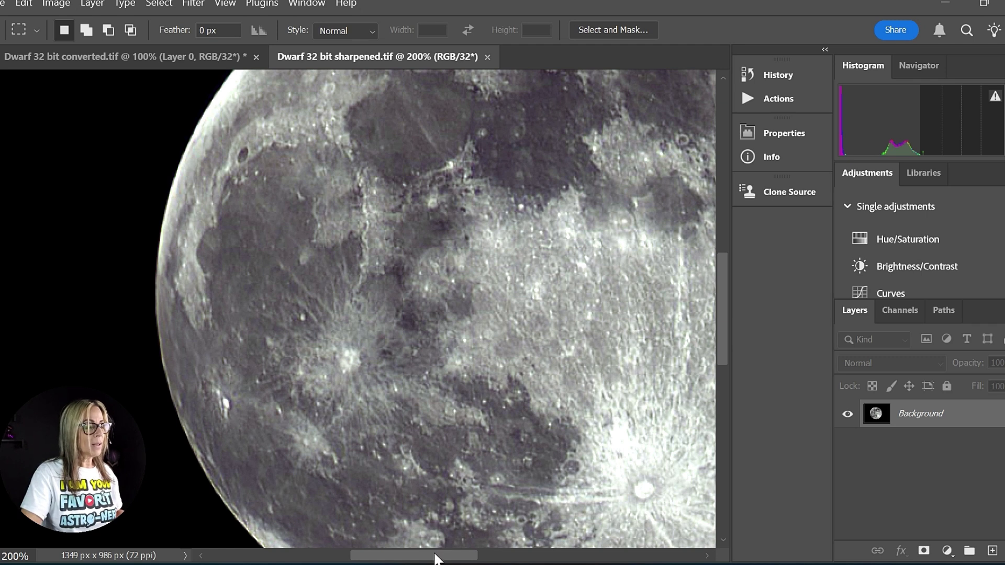
left_click_drag(435, 559, 492, 555)
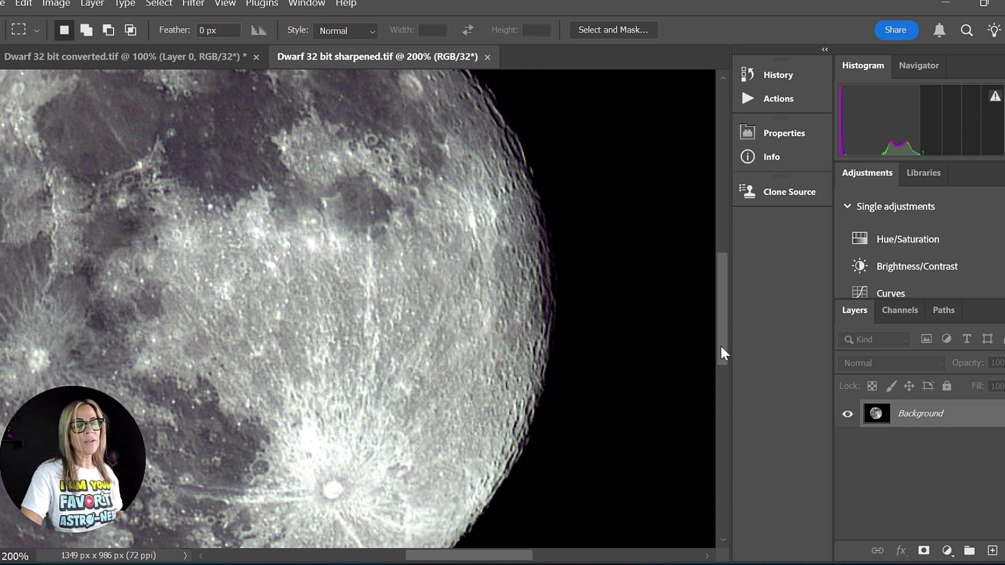
scroll(722, 345, "up", 1)
double_click(946, 416)
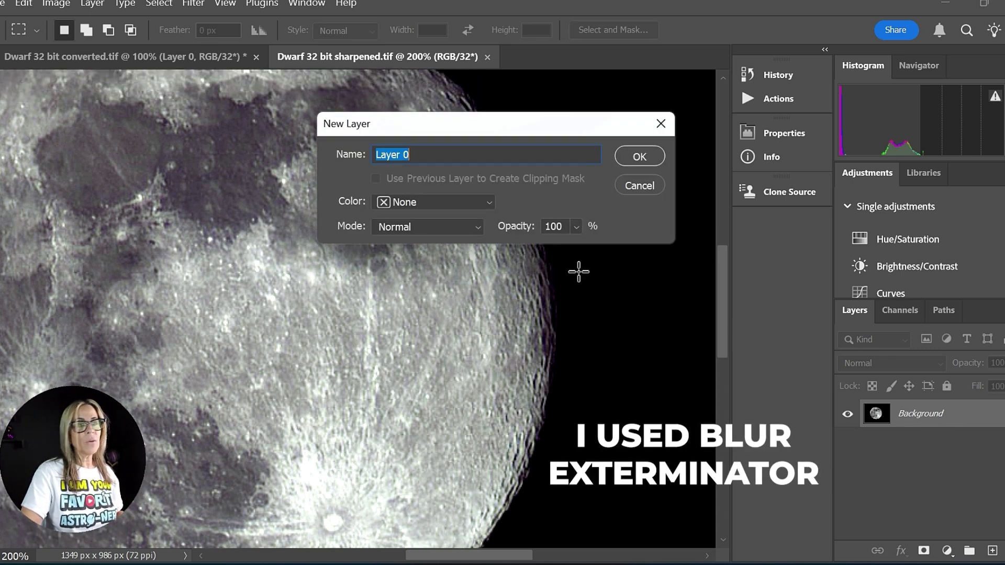
left_click(638, 157)
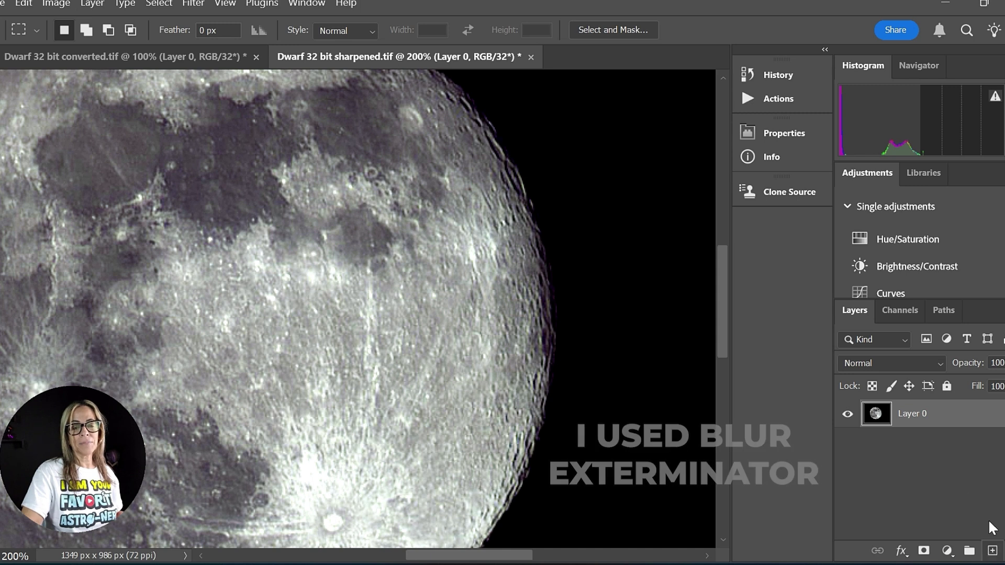
Apply Camera Raw Defringe to Layer 0 with Purple Amount 4 and Green Amount 3.
left_click(194, 4)
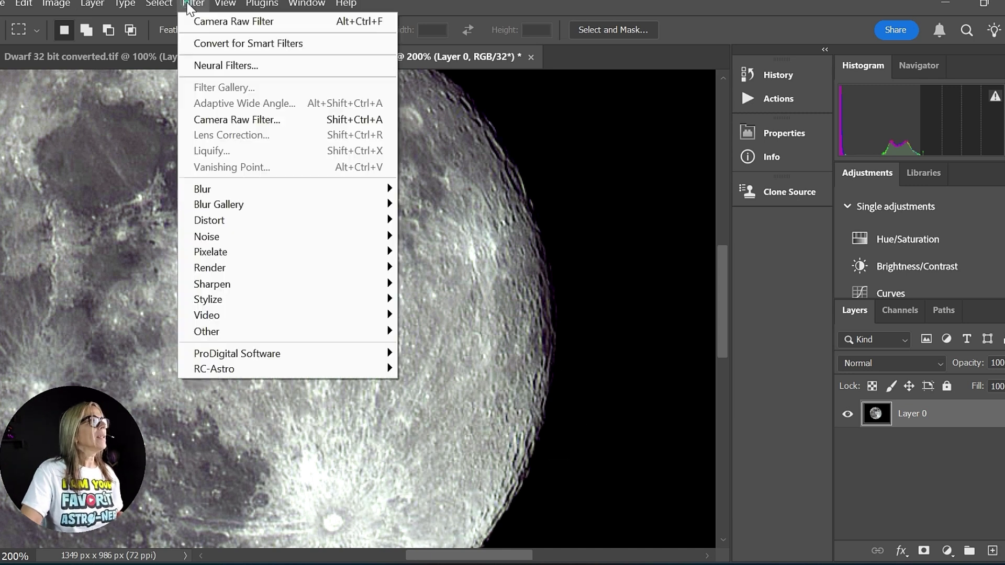
left_click(230, 122)
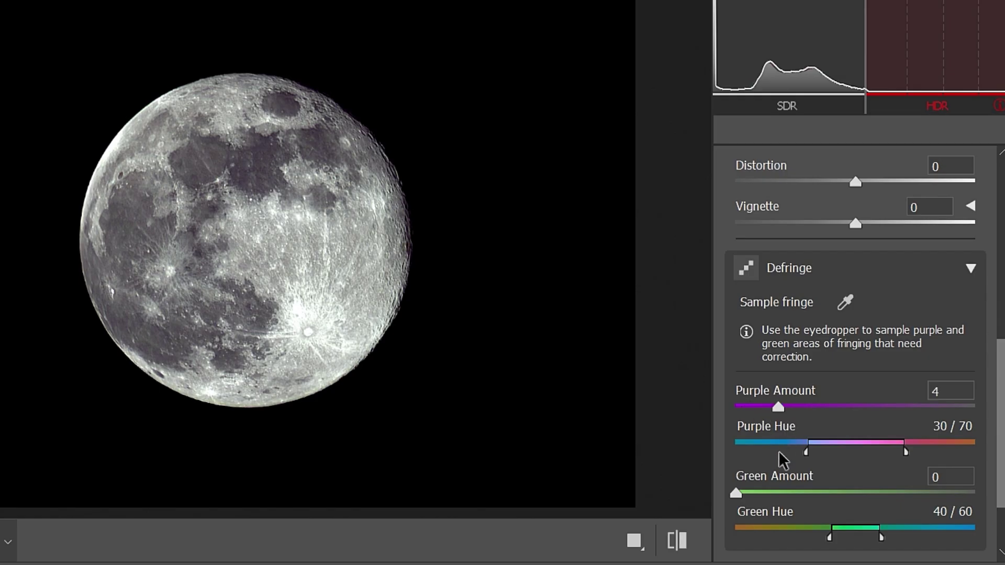
left_click_drag(736, 493, 777, 494)
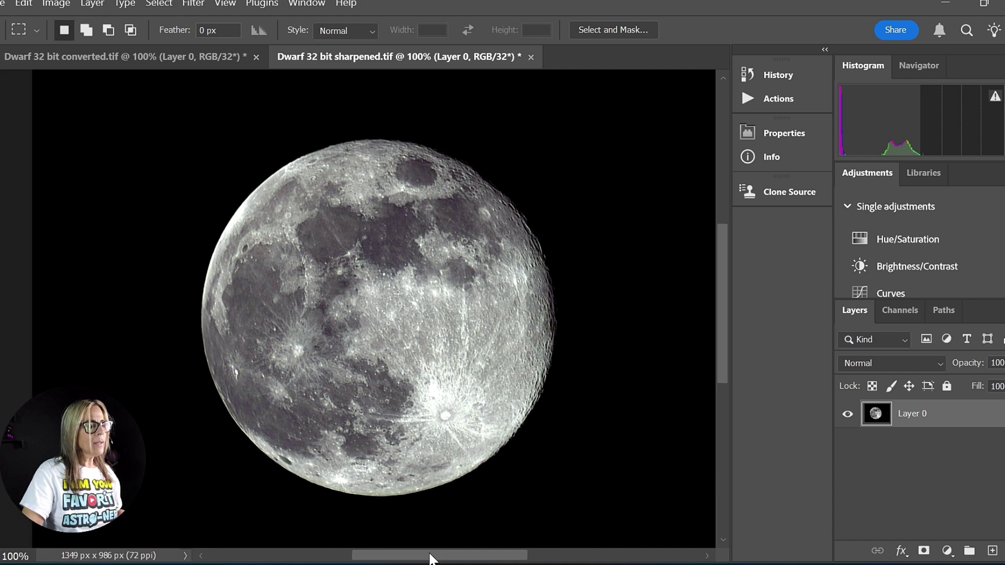
left_click_drag(431, 554, 419, 554)
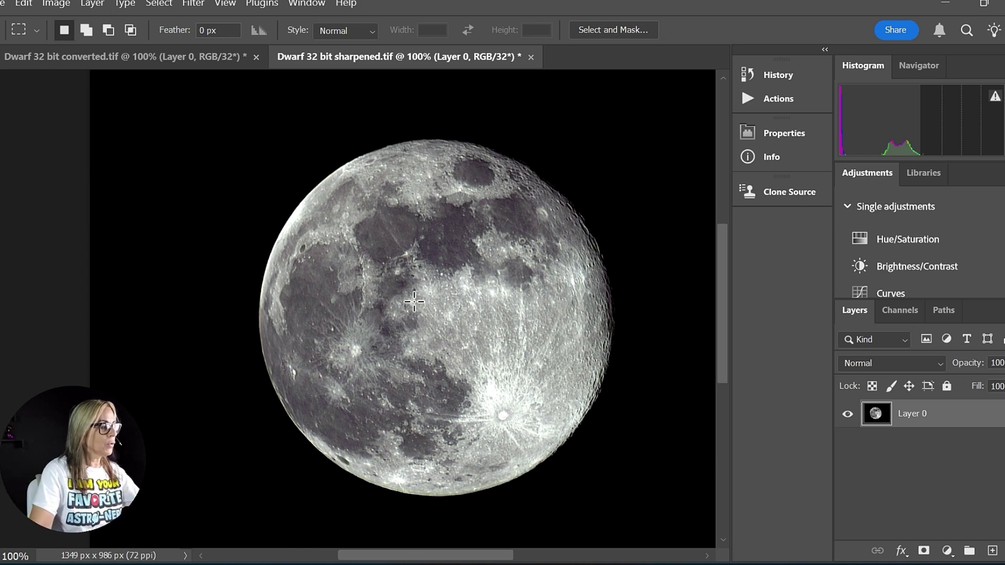
Apply a gentle Curves S-curve with points at 34→26 and 191→195.
key("s")
key("ctrl+plus")
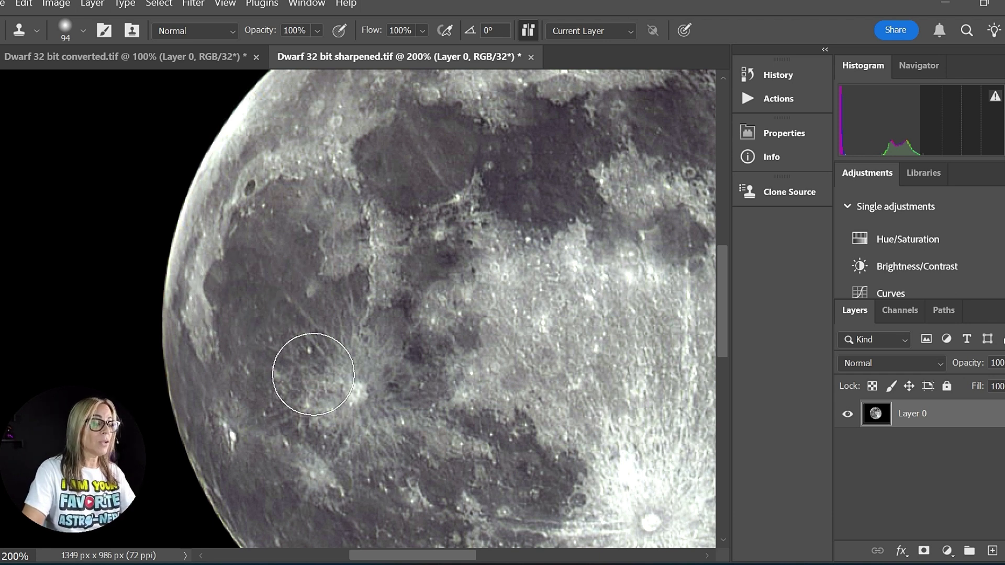
key("ctrl+minus")
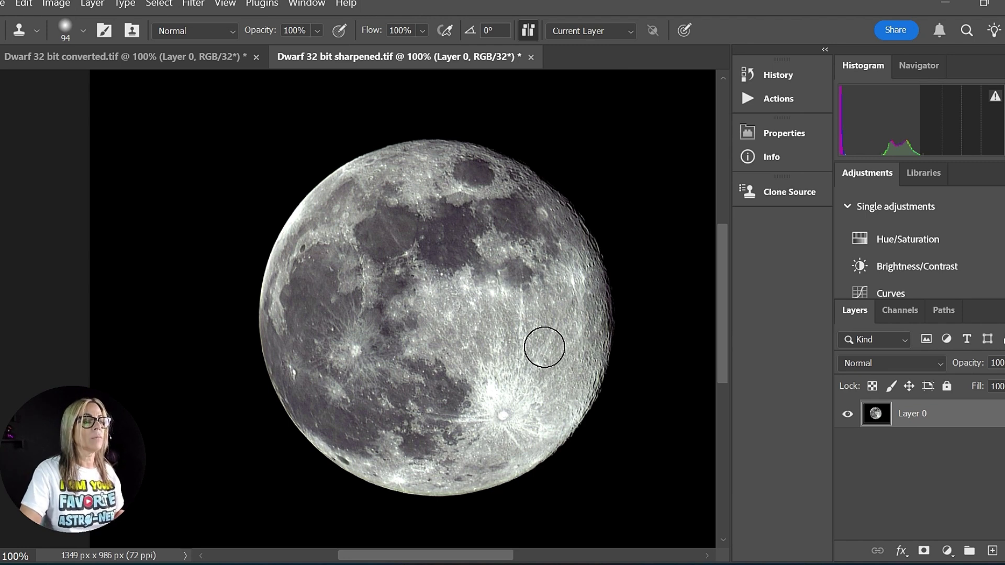
left_click(57, 5)
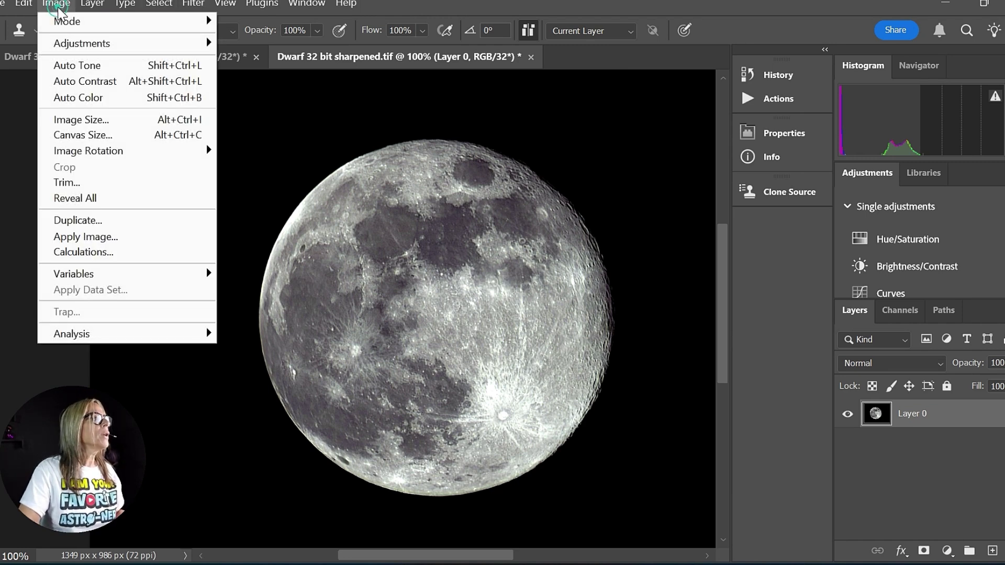
mouse_move(66, 27)
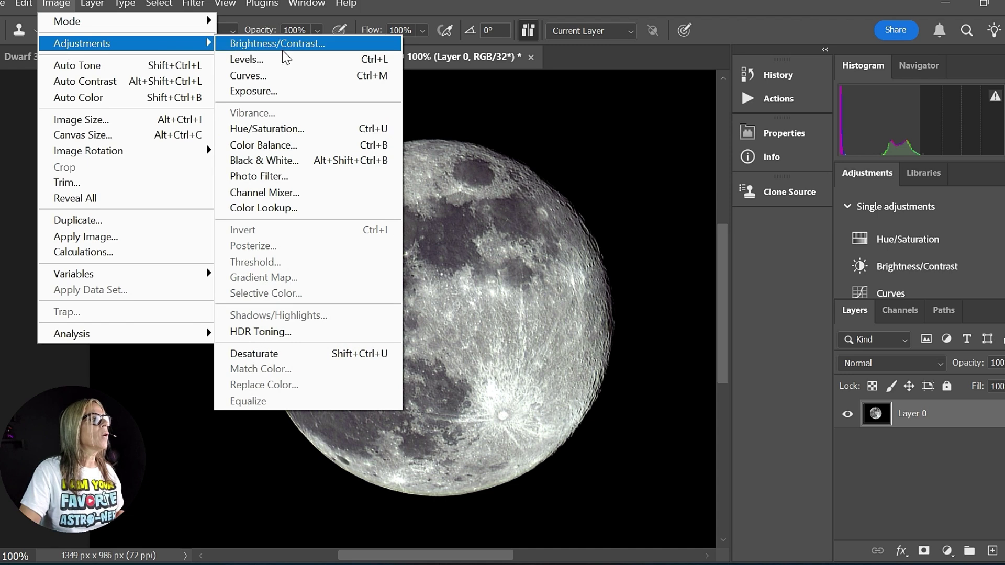
left_click(285, 77)
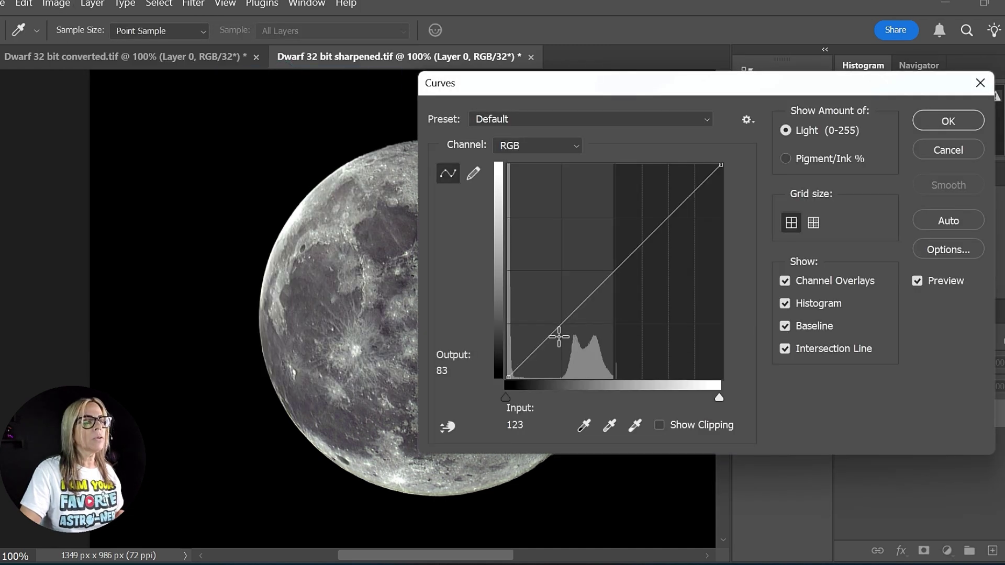
left_click_drag(621, 86, 808, 89)
left_click_drag(723, 353, 724, 358)
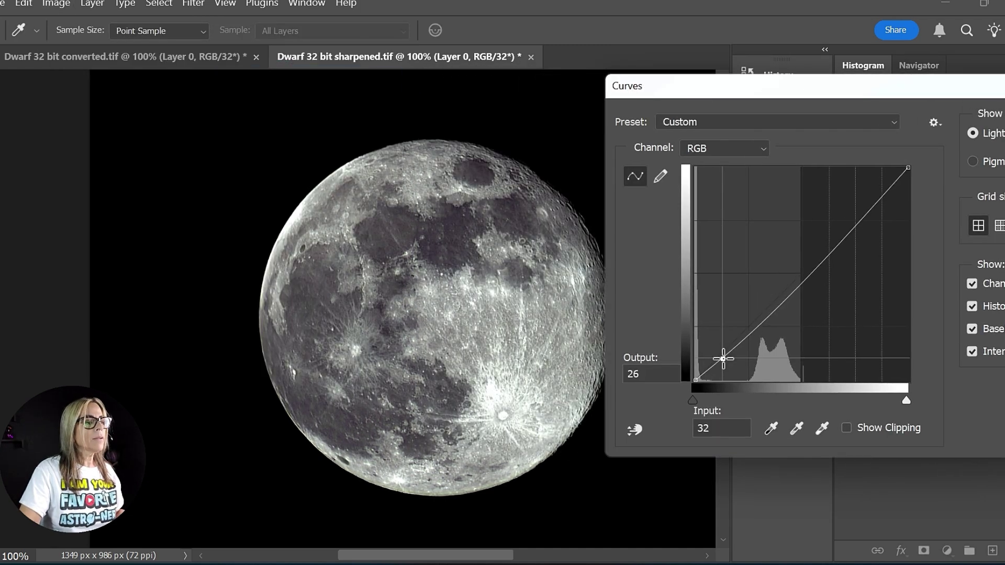
mouse_move(852, 227)
left_mouse_down()
mouse_move(850, 209)
mouse_move(855, 224)
mouse_move(849, 217)
left_mouse_up()
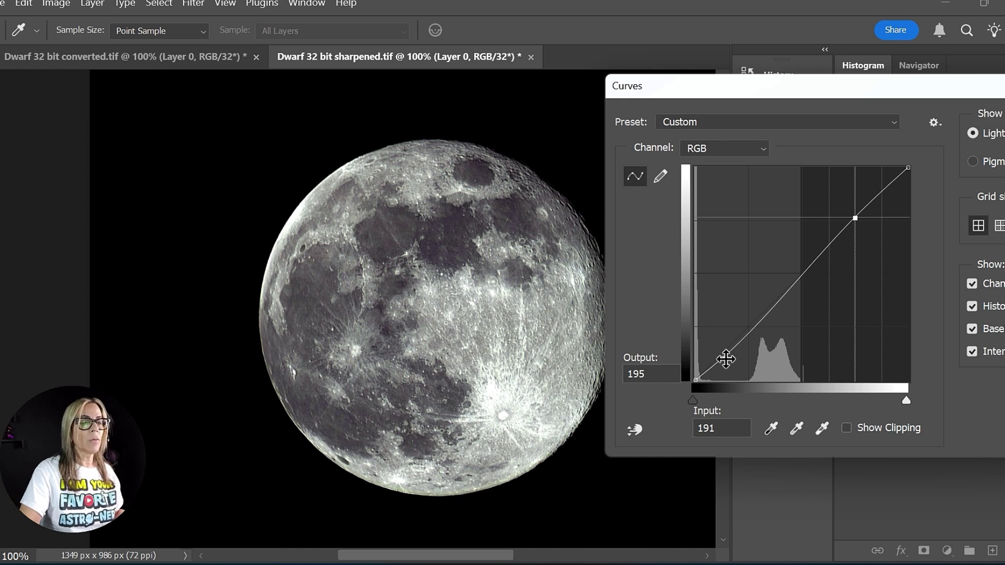
left_click_drag(724, 358, 727, 358)
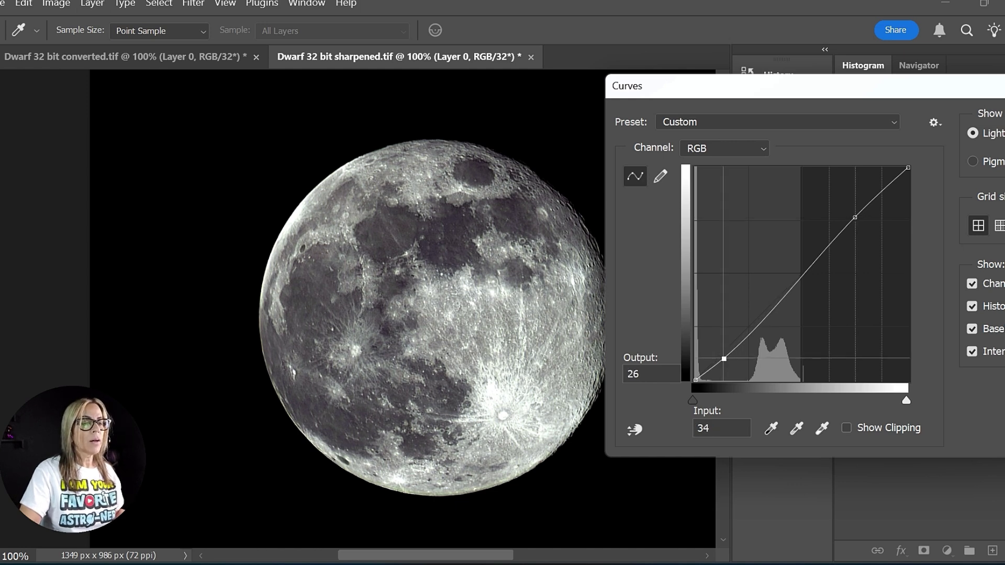
left_click_drag(961, 83, 869, 86)
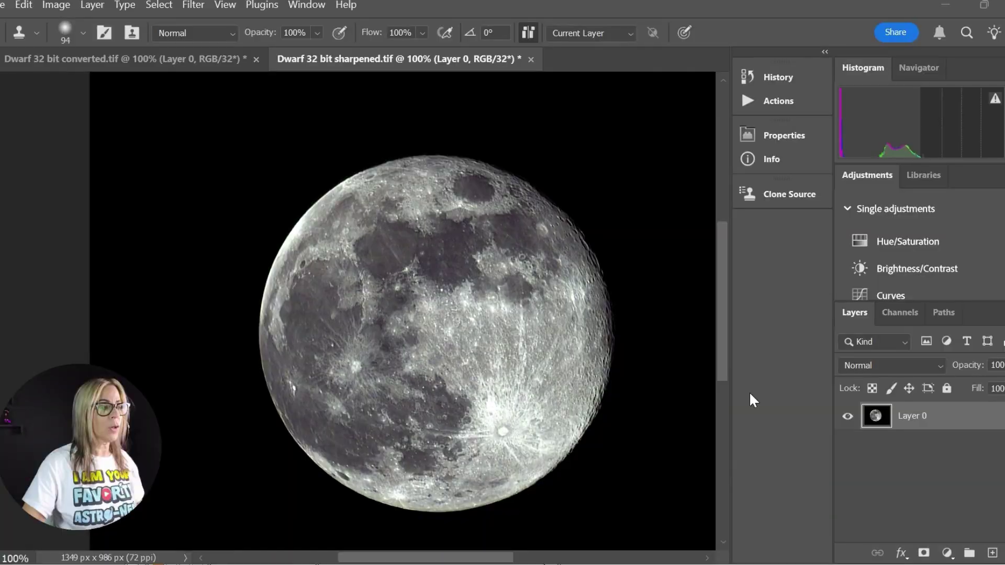
Duplicate Layer 0 and convert the copy to a Smart Object.
key("ctrl+minus")
left_click_drag(980, 419, 993, 553)
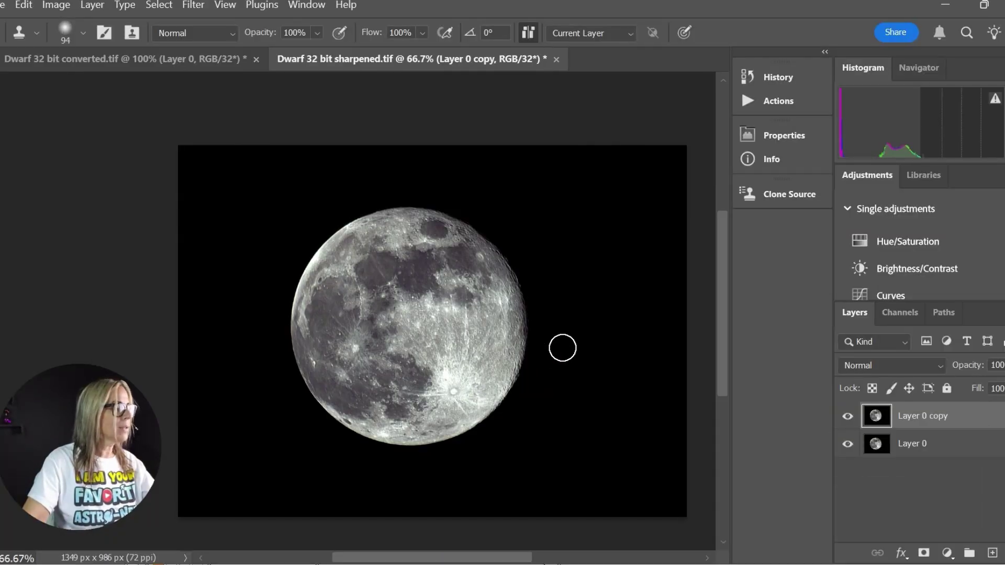
scroll(562, 348, "down", 1)
right_click(958, 418)
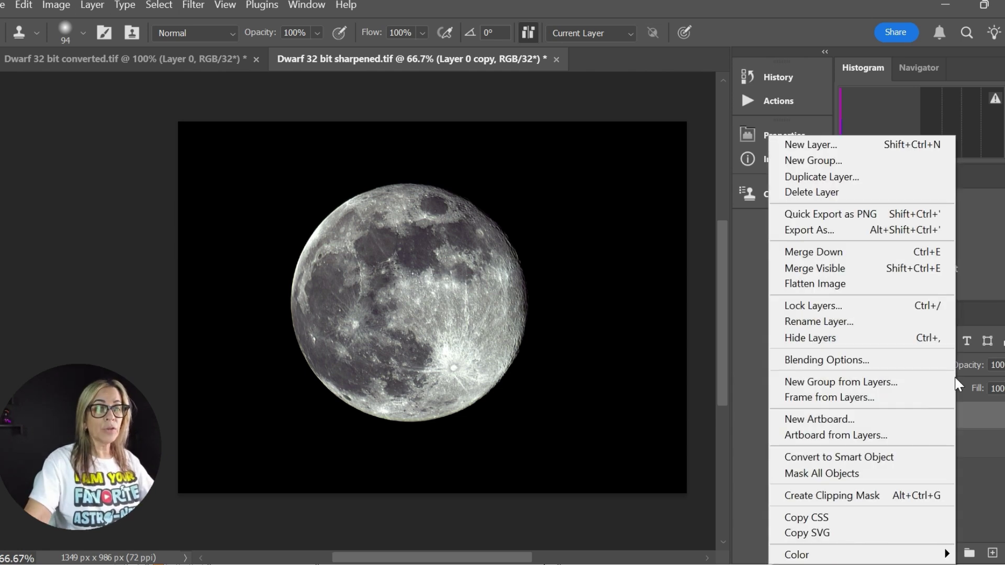
left_click(847, 458)
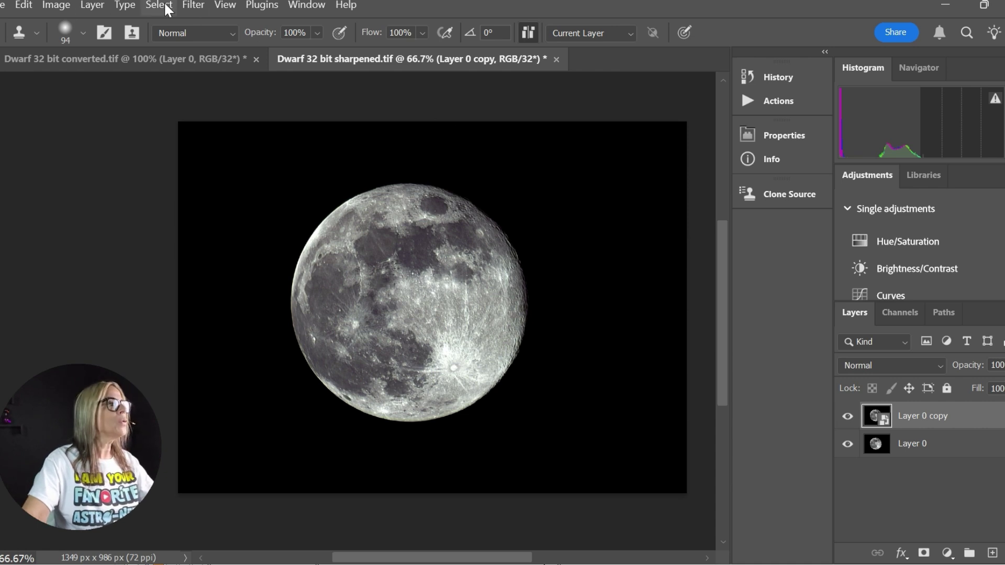
In Camera Raw Calibration, set Red and Green Primary Saturation to +100 and Blue to +98.
left_click(194, 4)
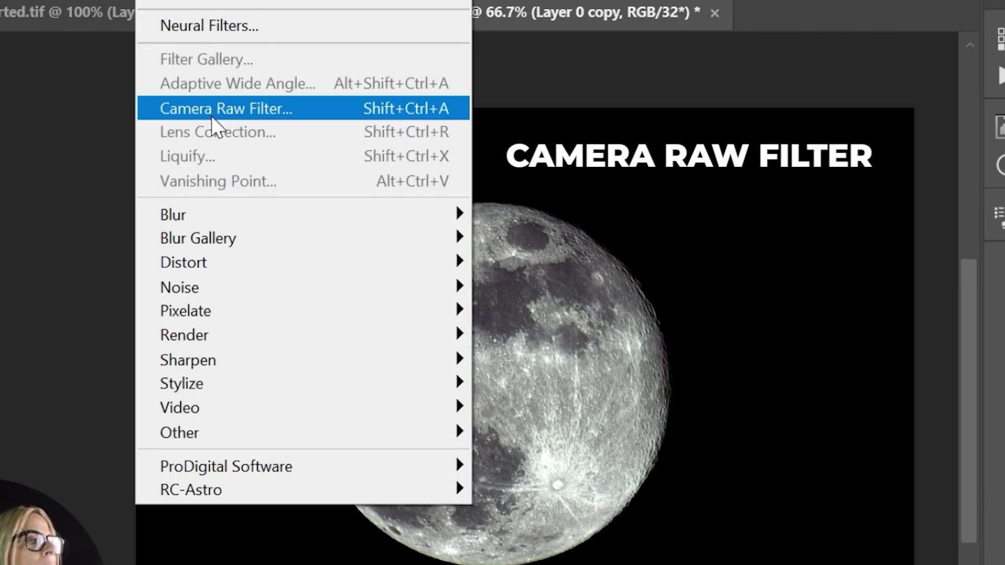
left_click(226, 126)
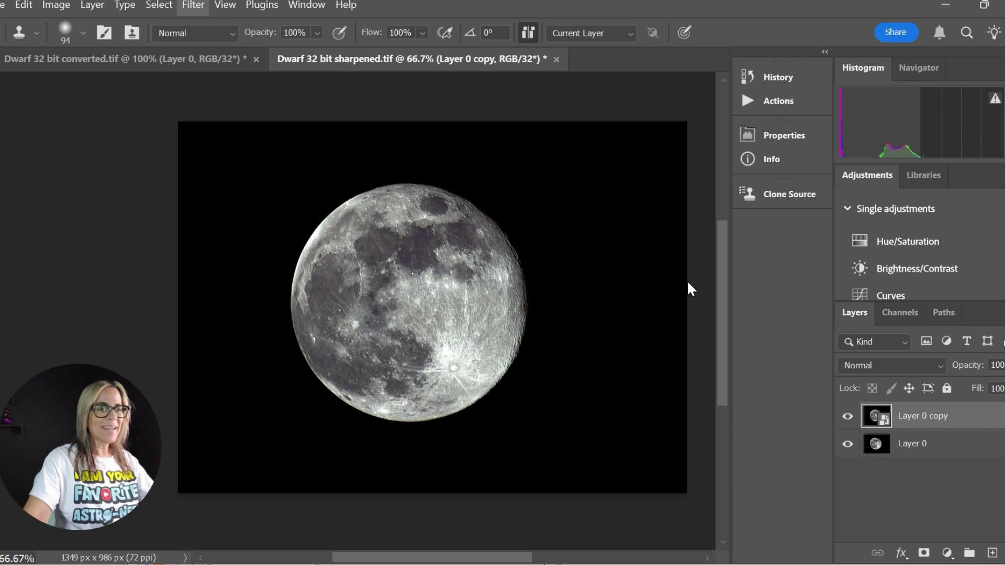
left_click_drag(942, 256, 946, 358)
left_click(747, 300)
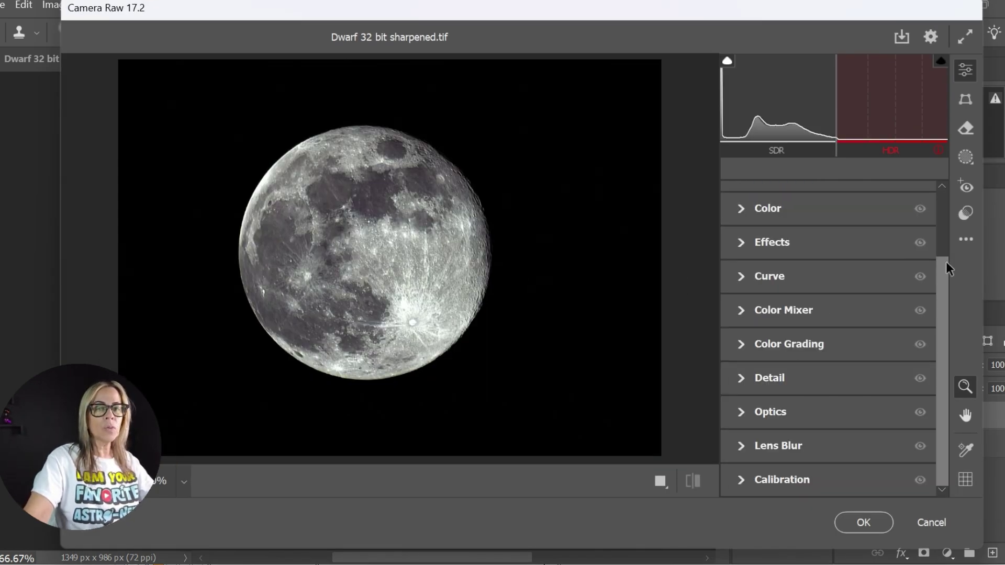
left_click(742, 478)
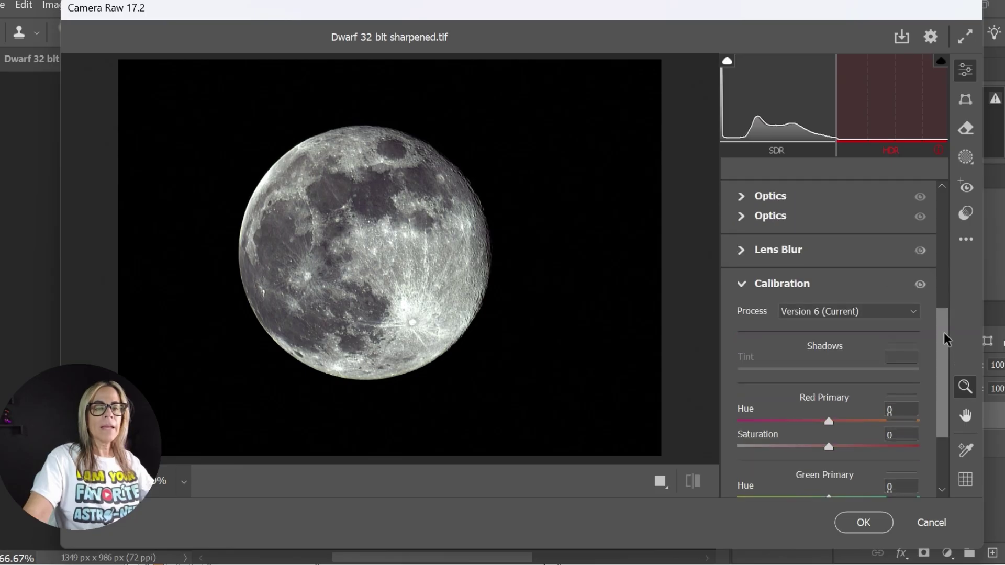
left_click_drag(945, 337, 948, 419)
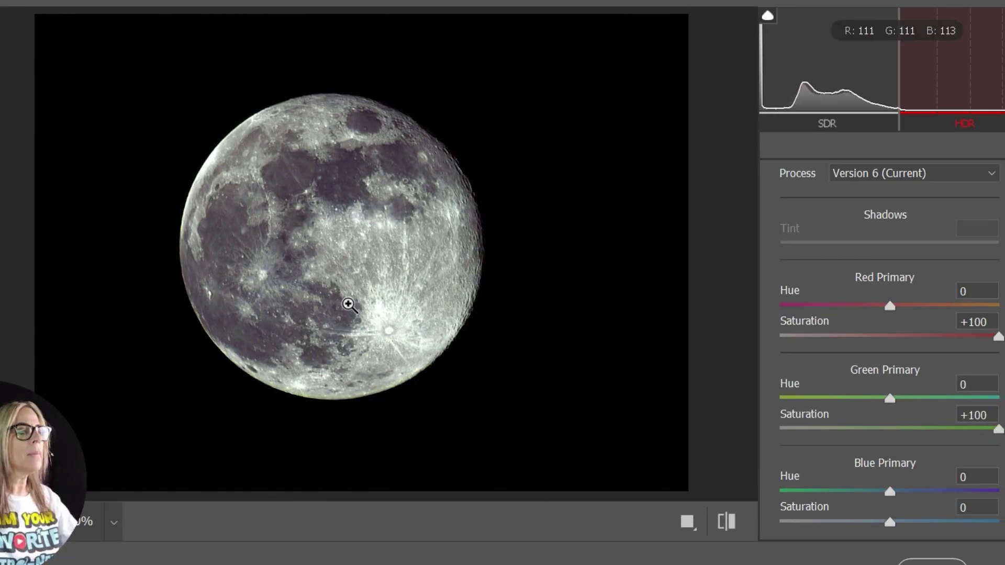
left_click_drag(889, 523, 994, 522)
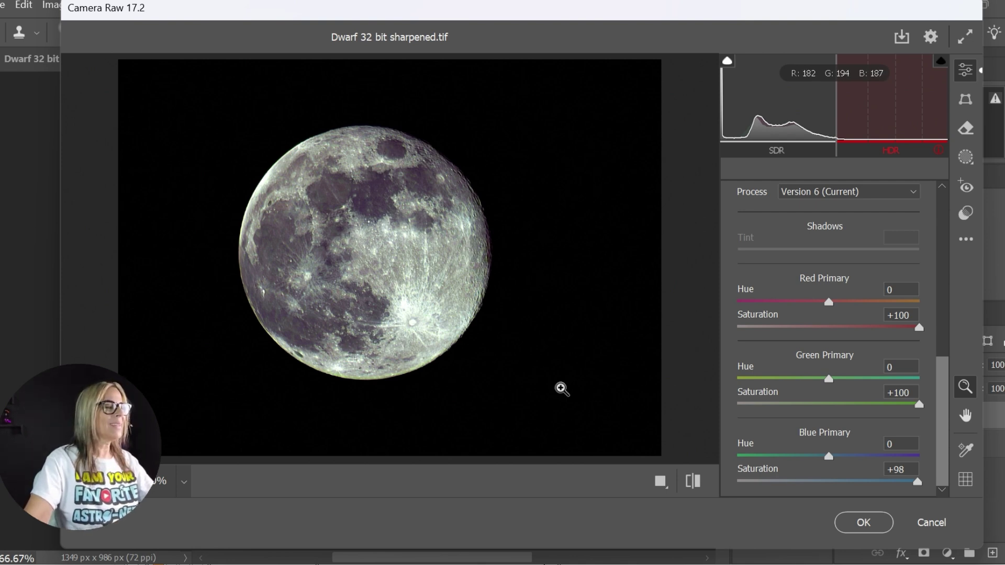
left_click_drag(944, 427, 943, 354)
Set Camera Raw Vibrance and Saturation to +26 and apply the filter to Layer 0 copy.
left_click(742, 322)
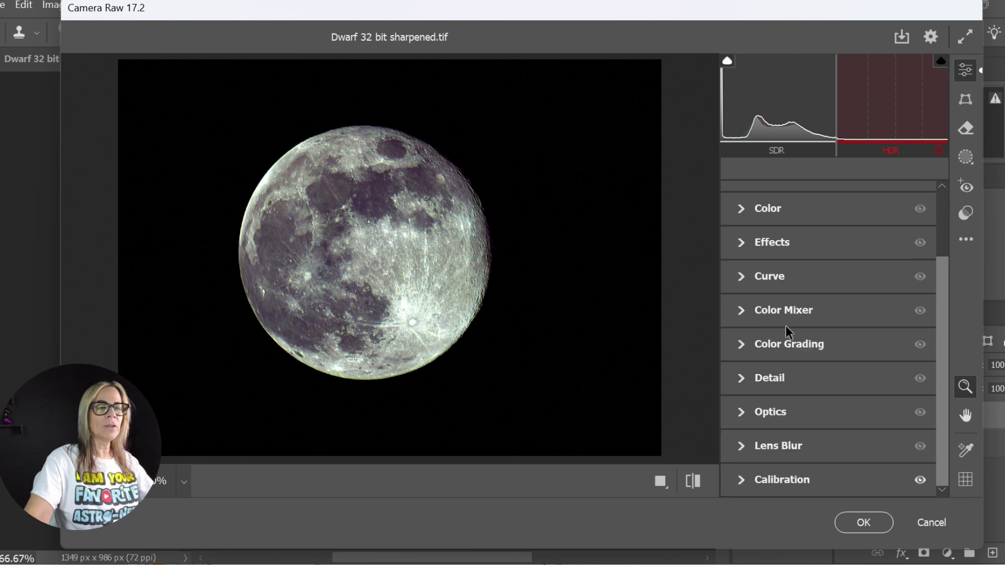
left_click_drag(947, 337, 916, 301)
left_click(743, 259)
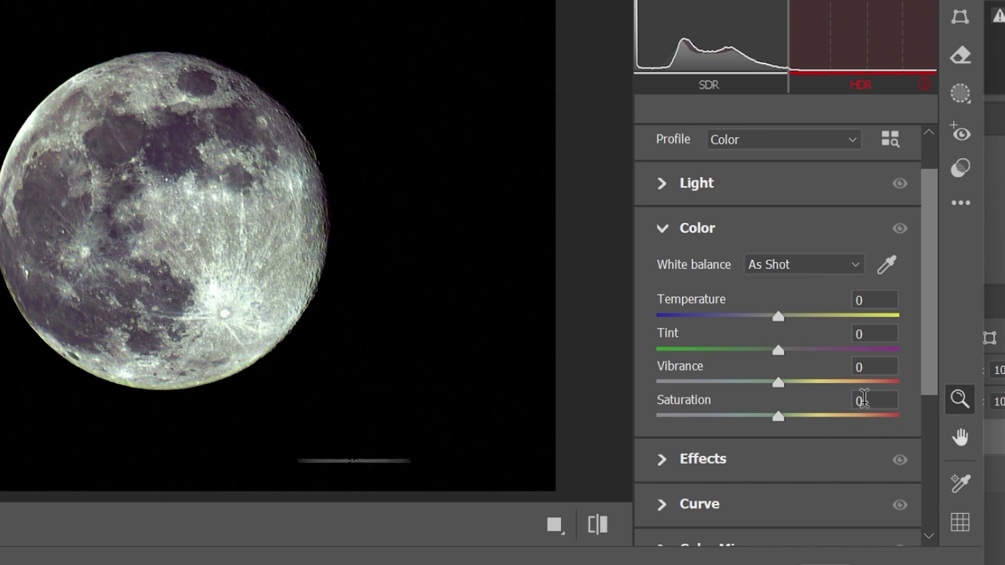
left_click_drag(934, 362, 934, 382)
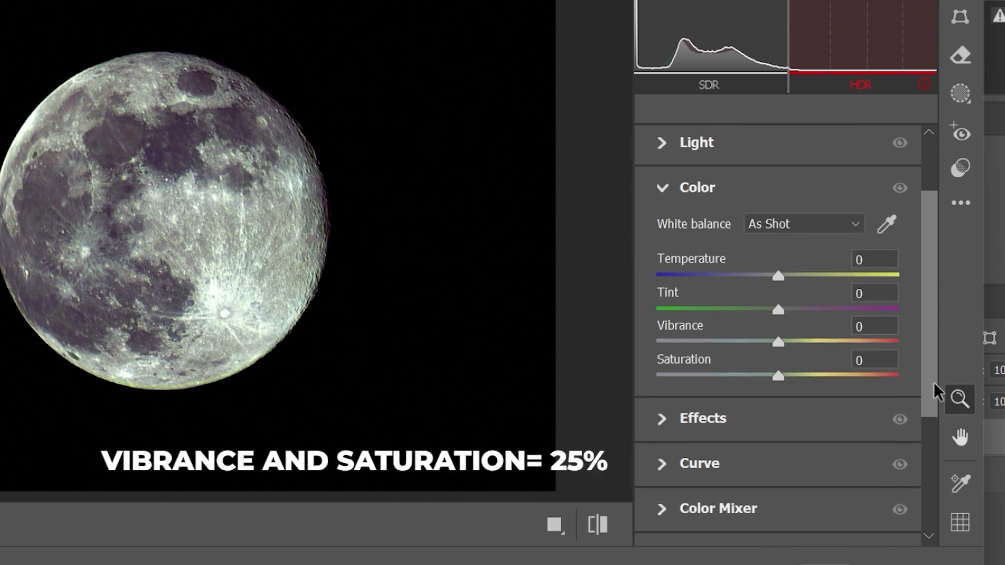
left_click_drag(784, 341, 839, 343)
left_click_drag(778, 376, 815, 377)
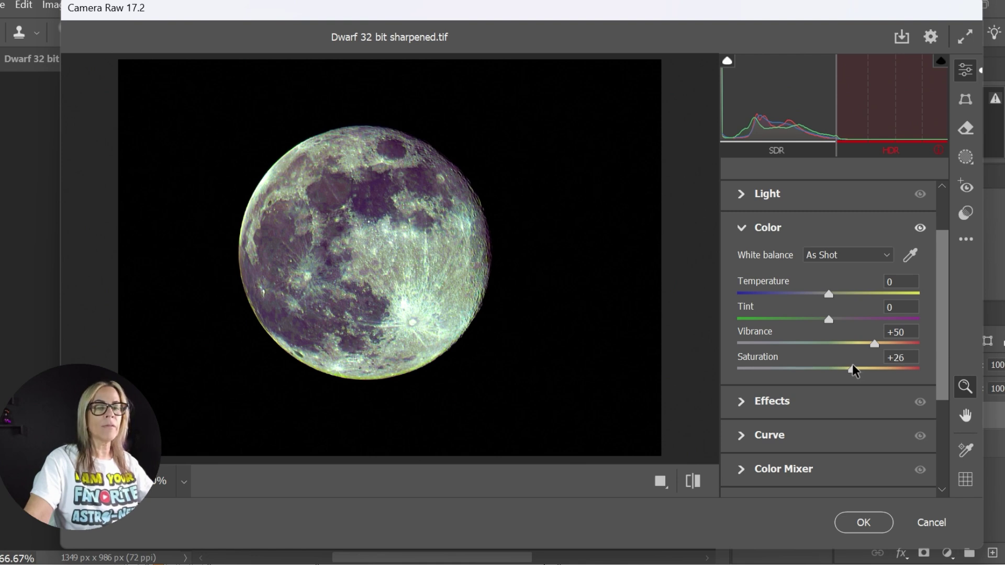
left_click_drag(874, 345, 855, 352)
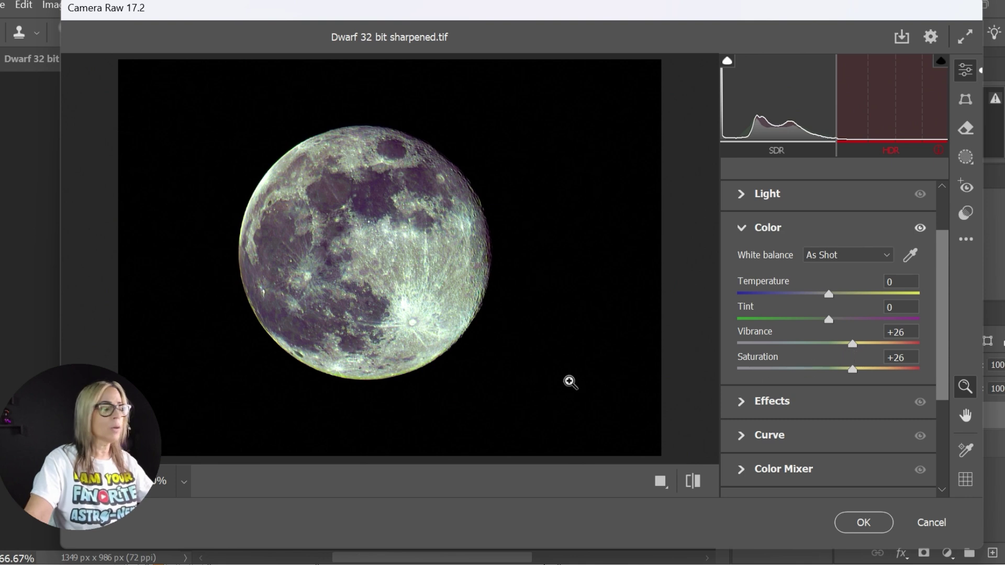
key("Return")
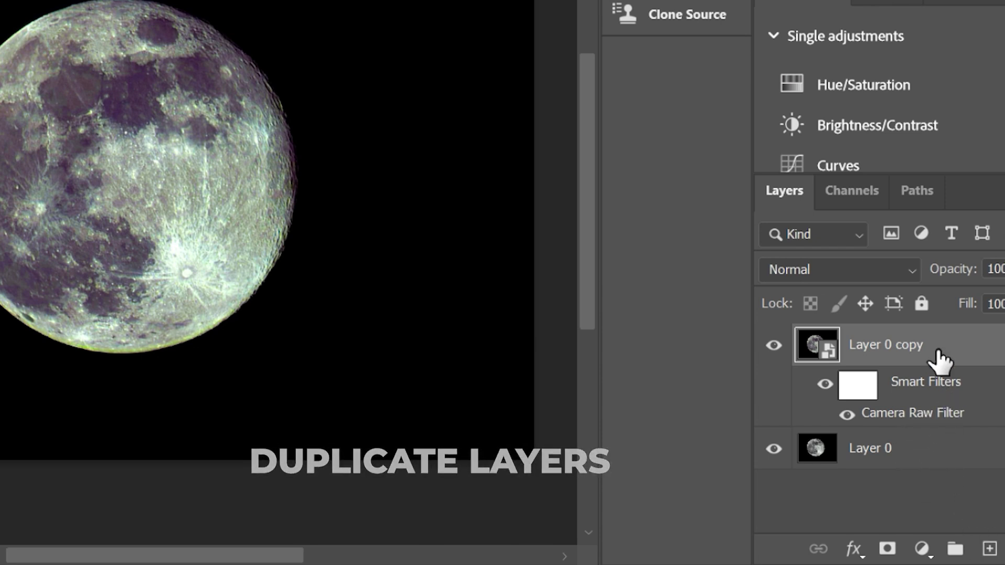
Rasterize Layer 0 copy, toggle it to compare, and rename it 'first color boost'.
right_click(940, 358)
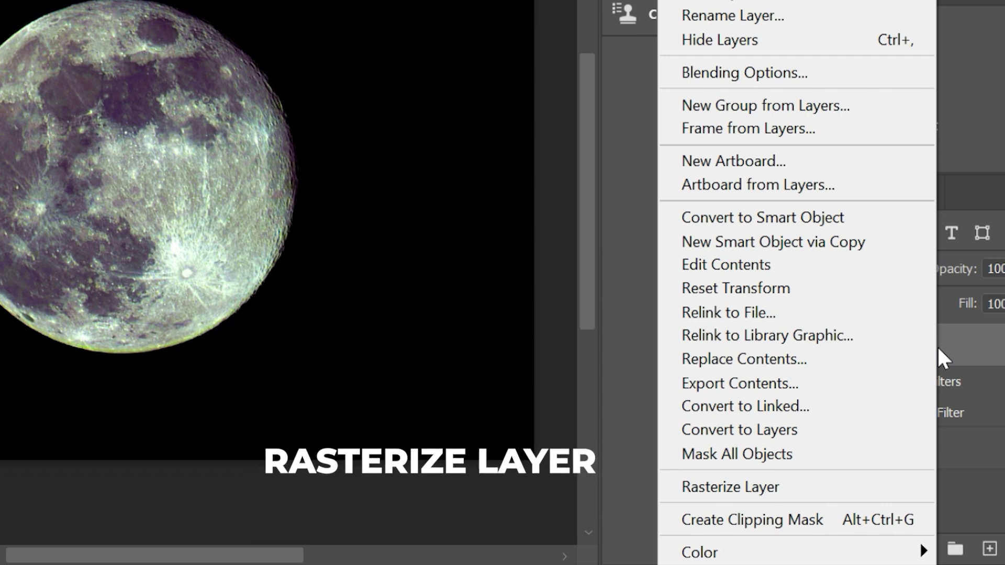
left_click(785, 487)
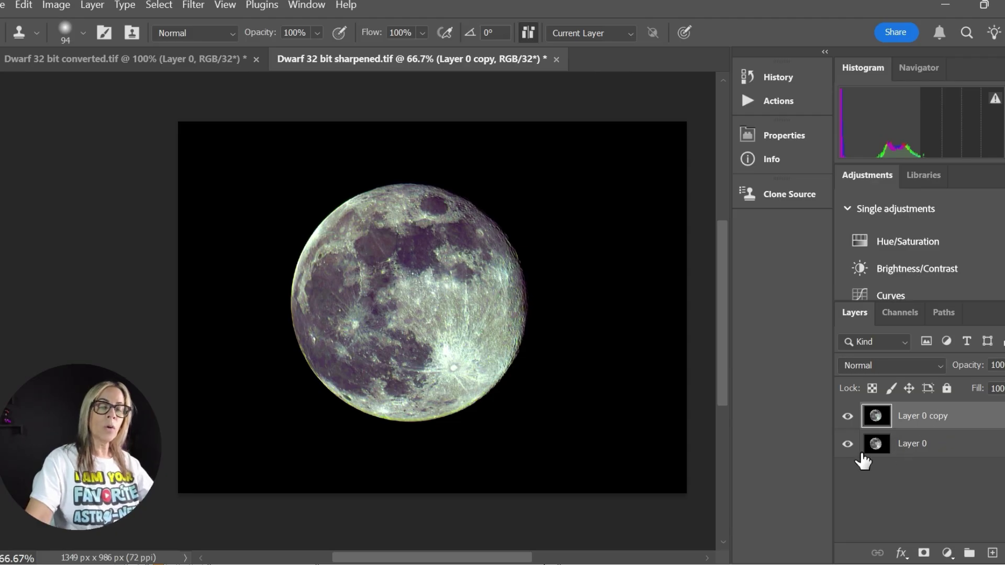
left_click(847, 417)
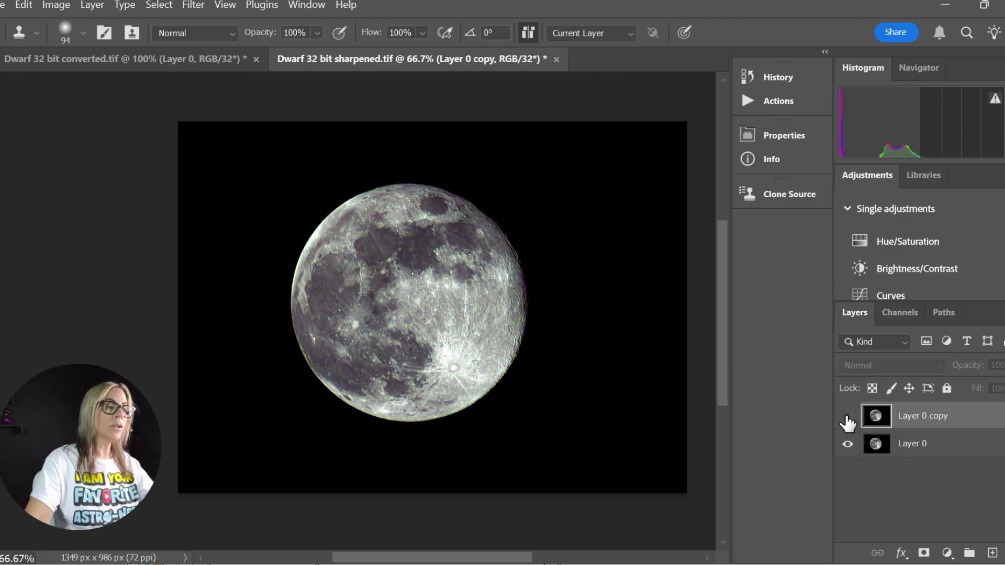
left_click(848, 417)
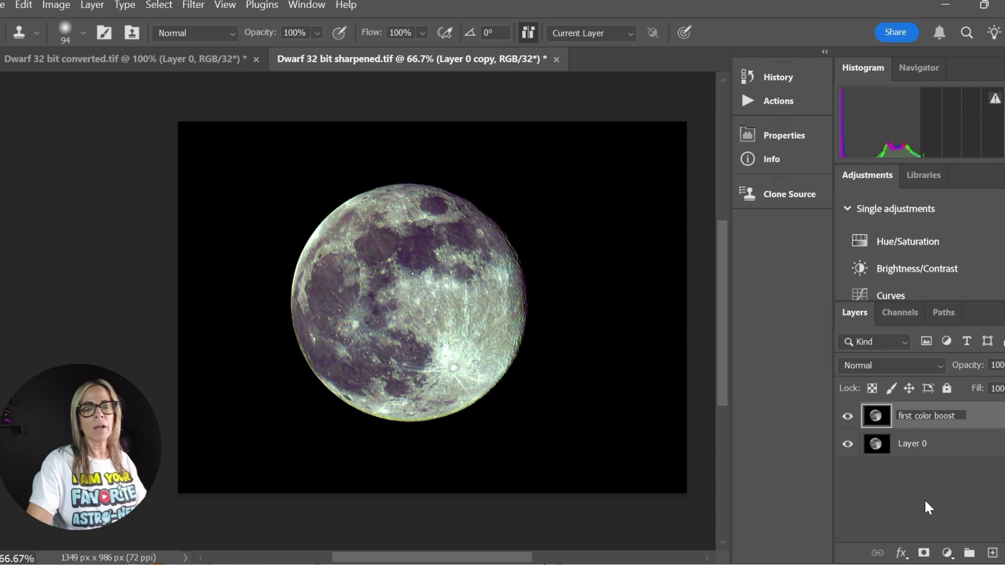
left_click(924, 502)
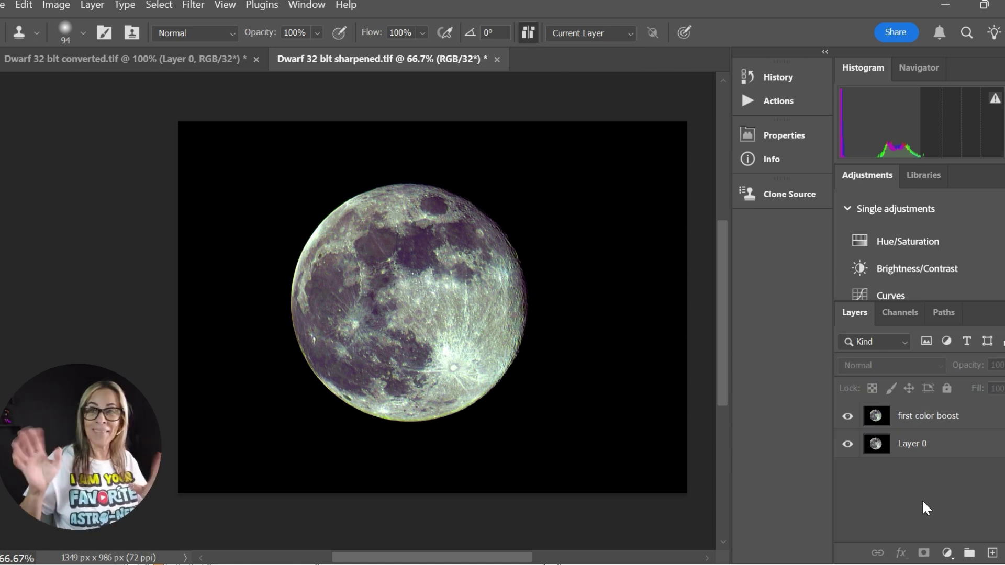
left_click(924, 416)
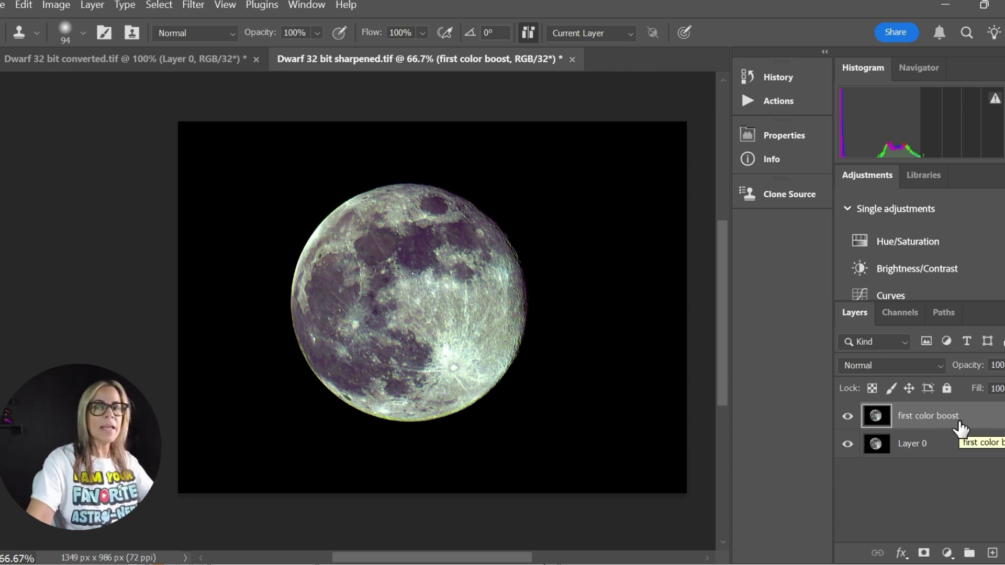
Reopen Camera Raw on first color boost, check Calibration and Color values at 0, then cancel.
left_click(194, 5)
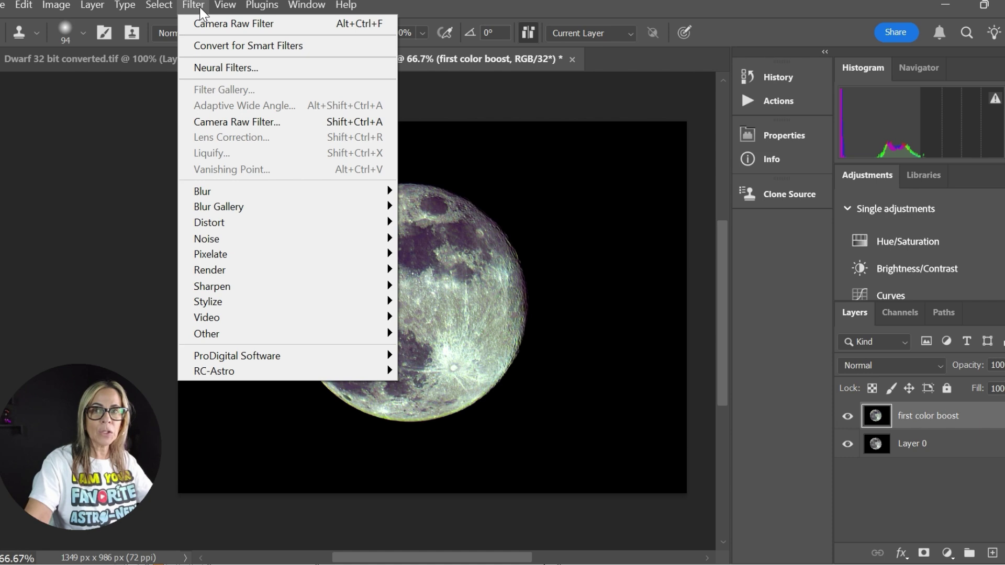
left_click(236, 121)
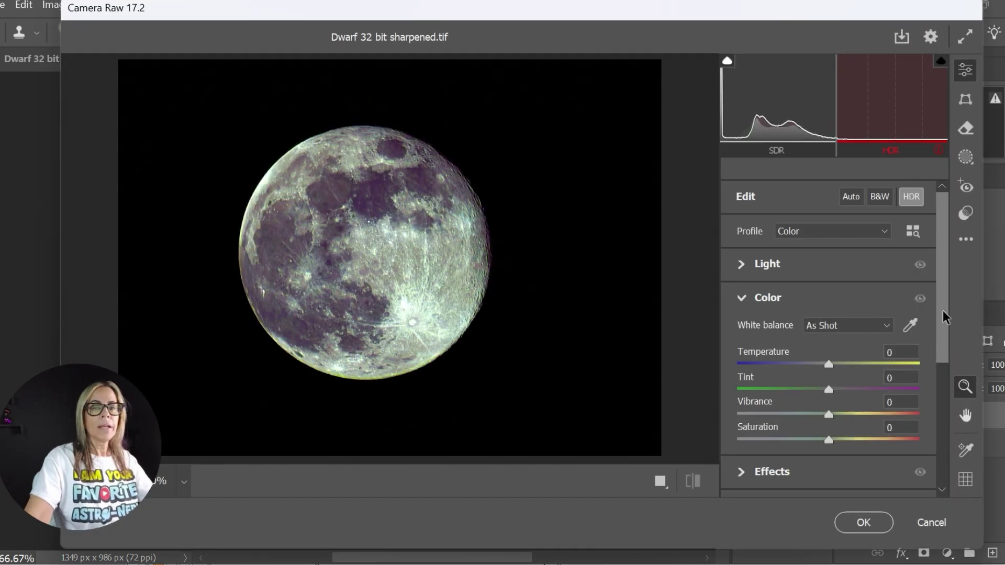
left_click_drag(946, 317, 948, 449)
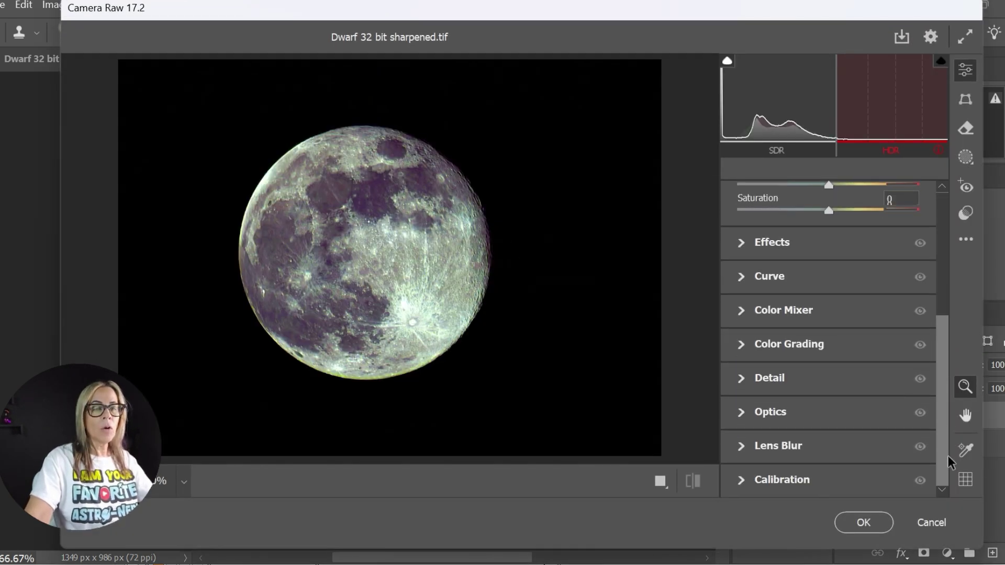
left_click(740, 480)
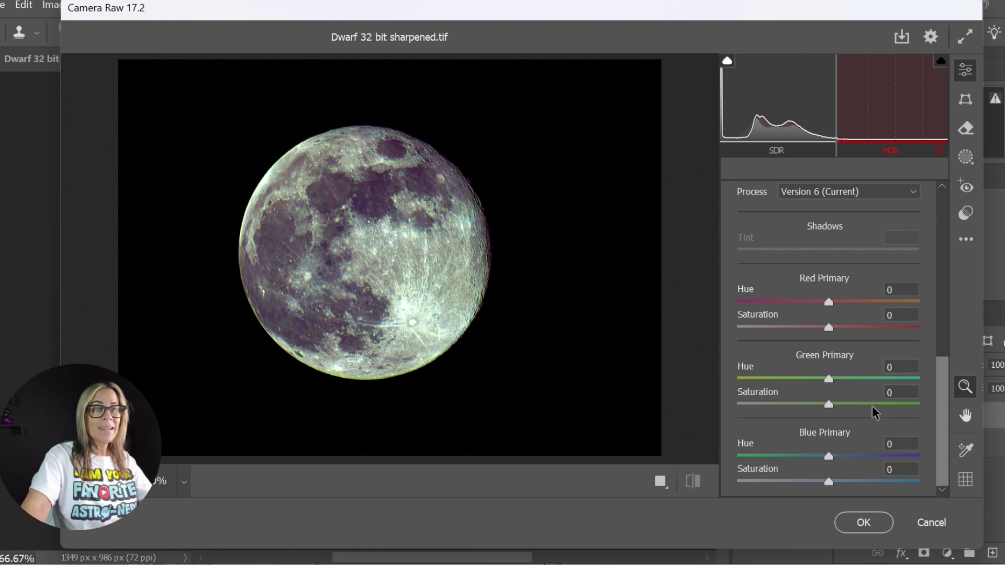
left_click_drag(942, 412, 928, 317)
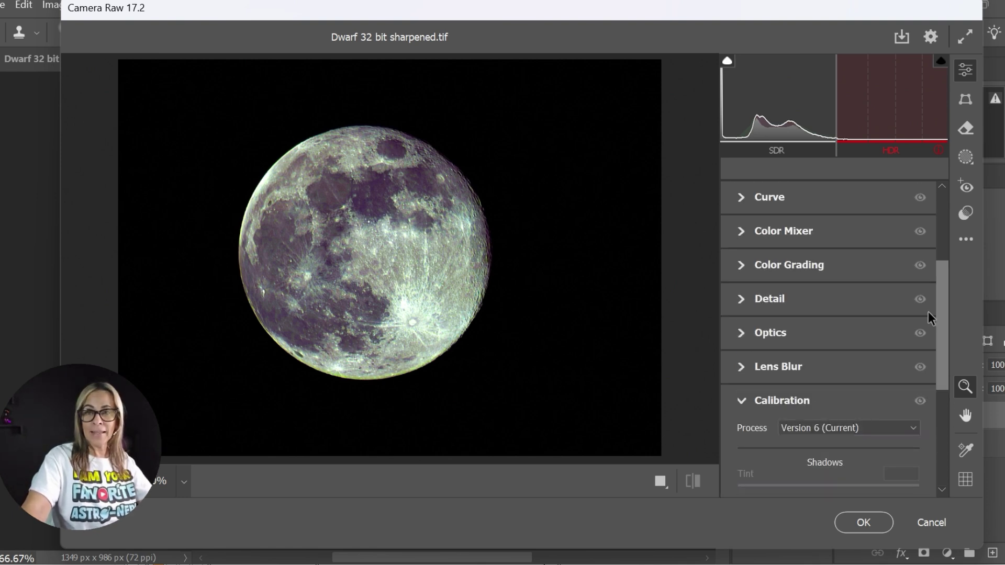
left_click(738, 400)
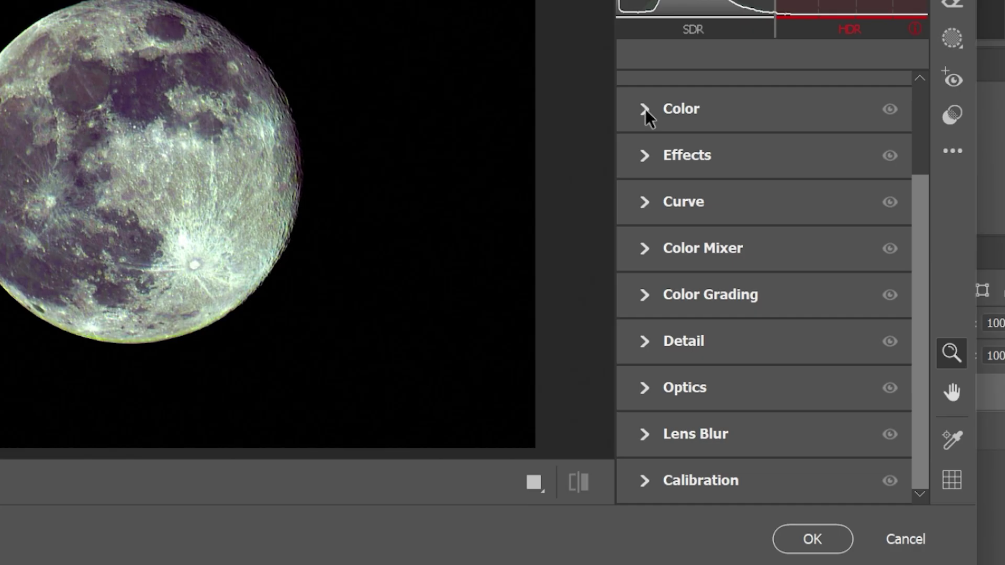
left_click(744, 210)
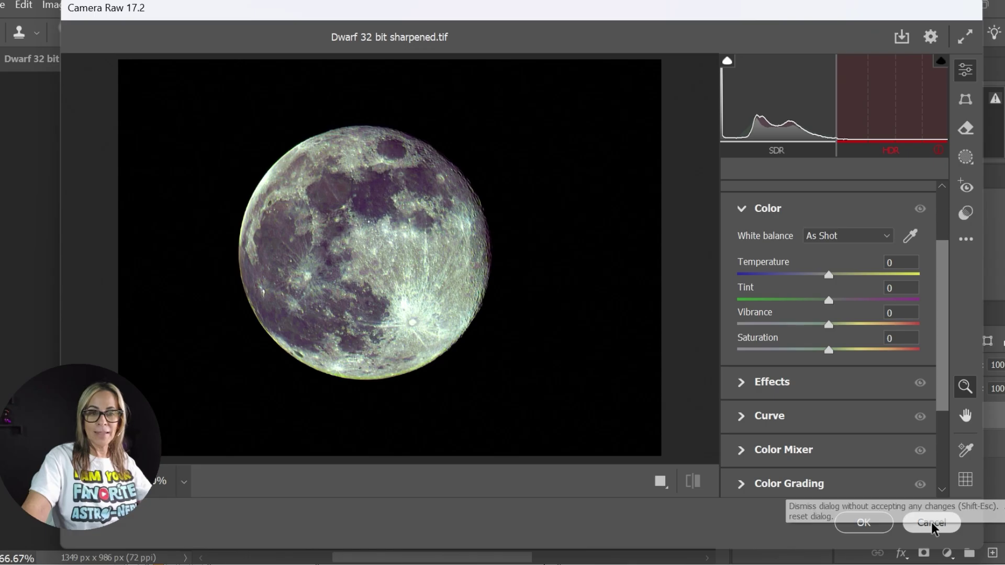
left_click(905, 541)
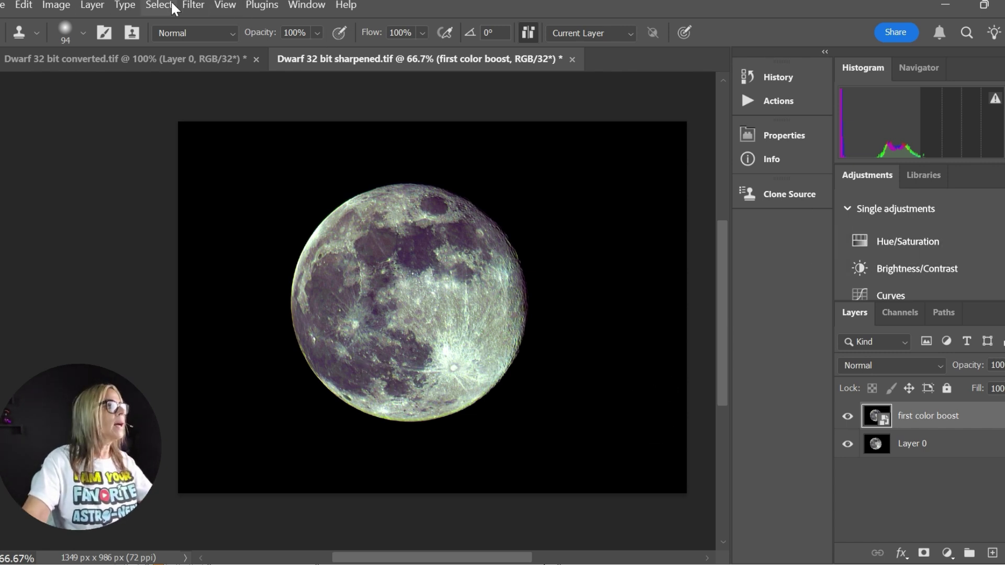
Start the Camera Raw Filter on first color boost and expand Calibration.
left_click(191, 6)
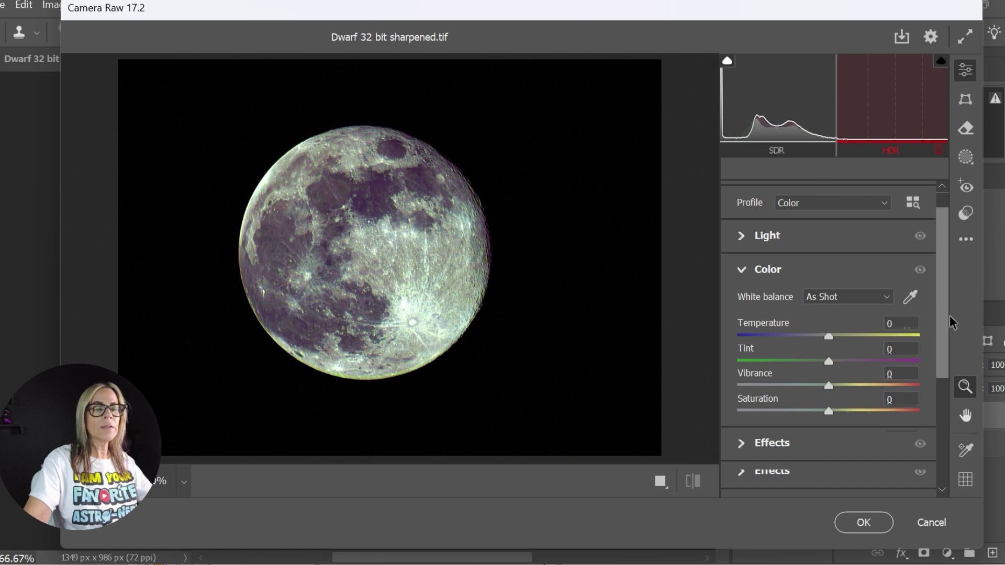
scroll(792, 422, "down", 3)
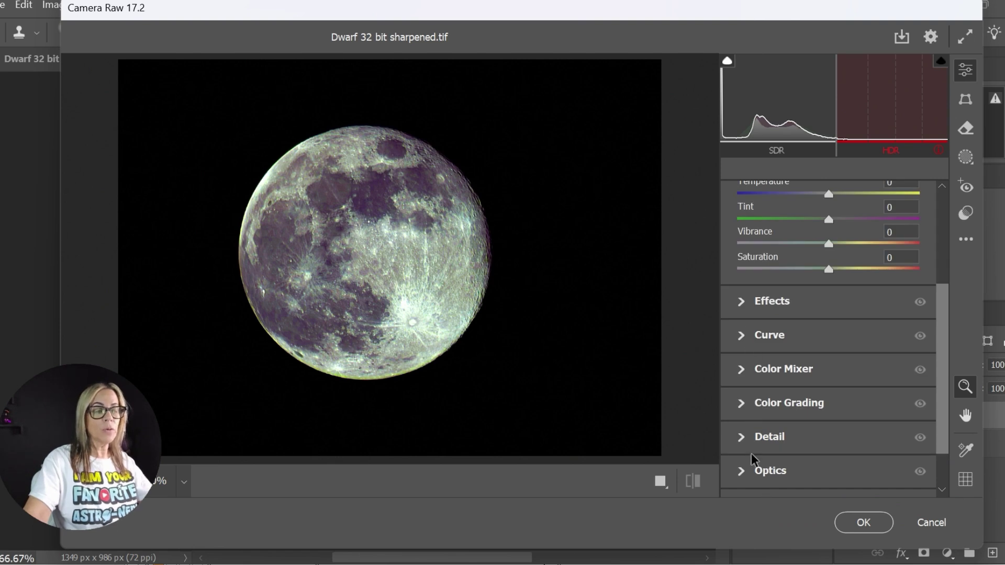
scroll(942, 412, "down", 3)
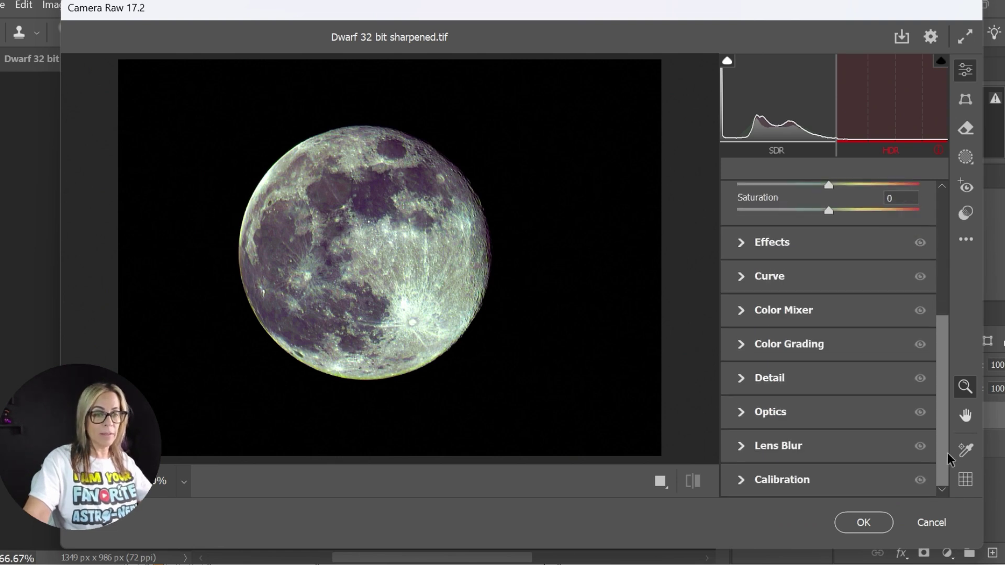
left_click(743, 479)
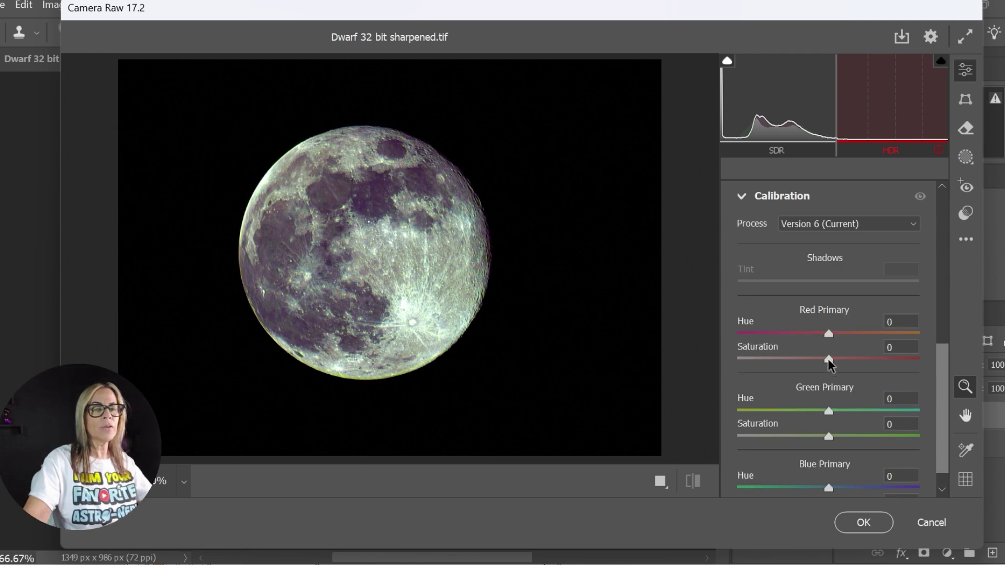
Set primary saturation to Red +39, Green -72, Blue +37, then view at 100%.
mouse_move(830, 360)
left_mouse_down()
mouse_move(919, 361)
mouse_move(810, 363)
left_mouse_up()
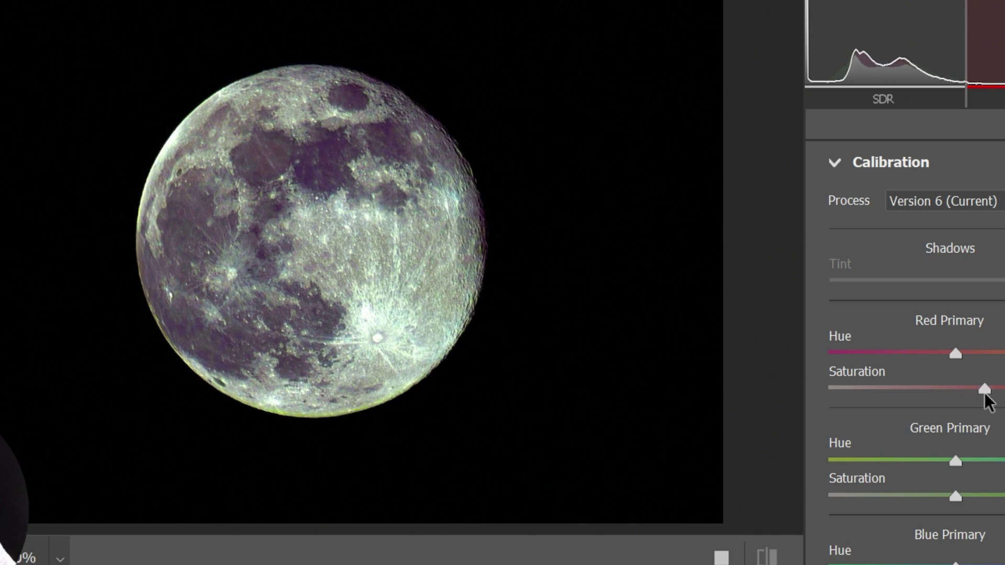
left_click_drag(954, 495, 973, 507)
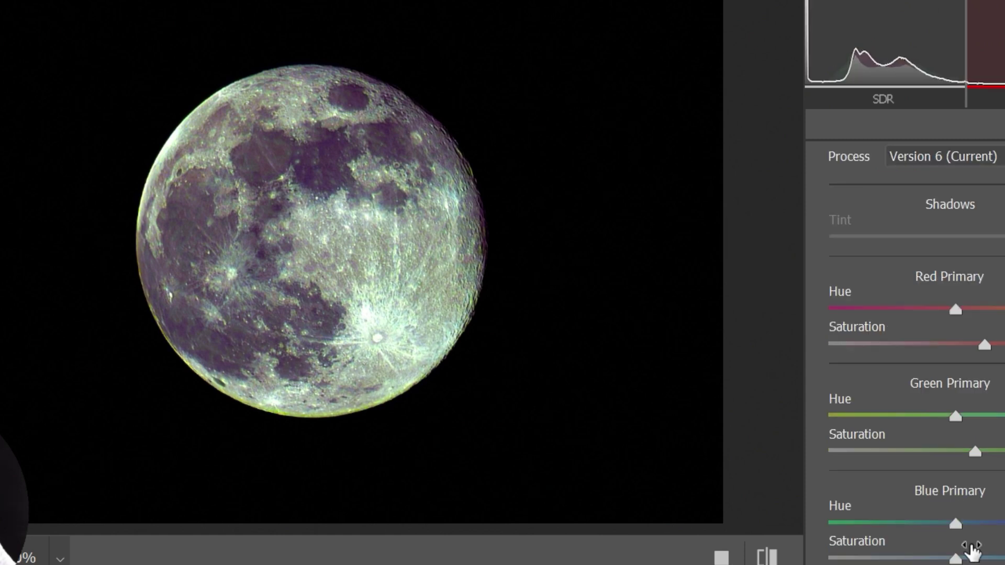
mouse_move(972, 551)
left_mouse_down()
mouse_move(928, 557)
mouse_move(985, 557)
left_mouse_up()
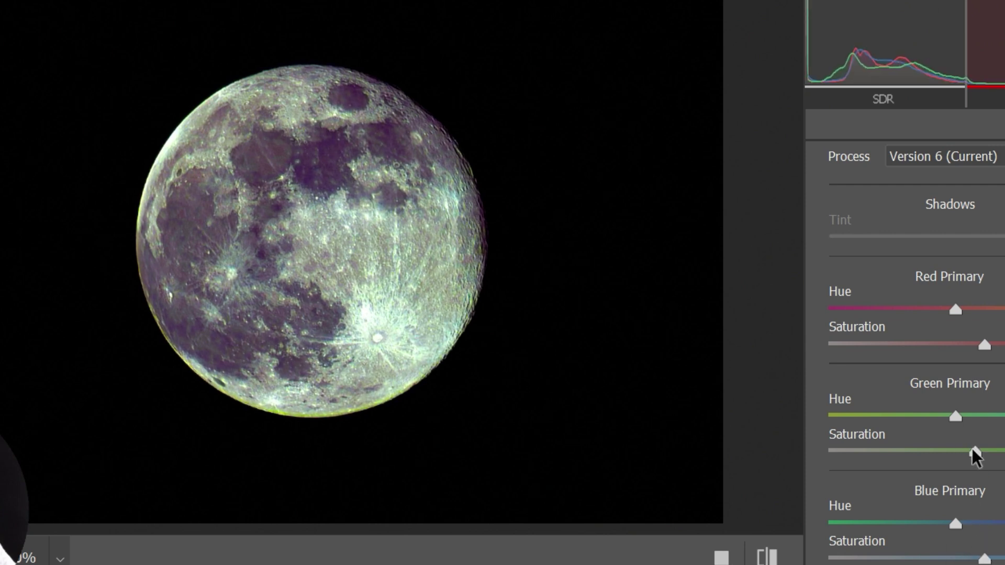
mouse_move(973, 448)
left_mouse_down()
mouse_move(1004, 450)
mouse_move(927, 454)
mouse_move(956, 454)
left_mouse_up()
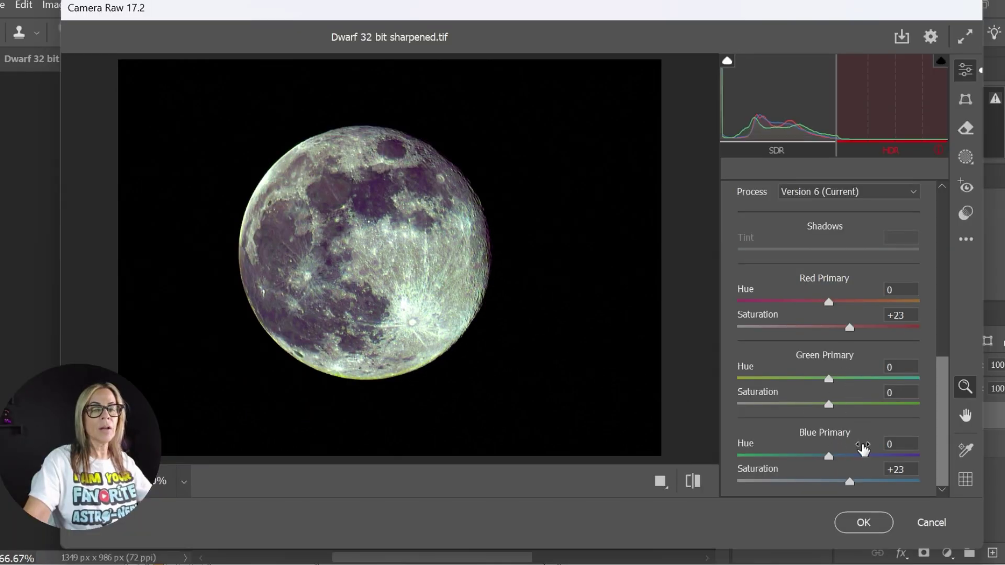
left_click_drag(829, 404, 762, 406)
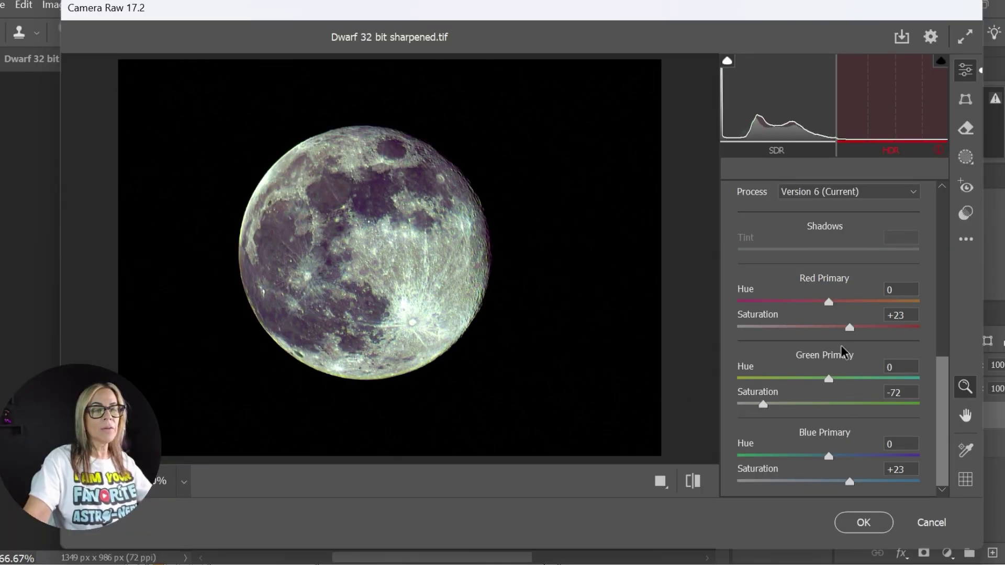
left_click_drag(851, 330, 902, 355)
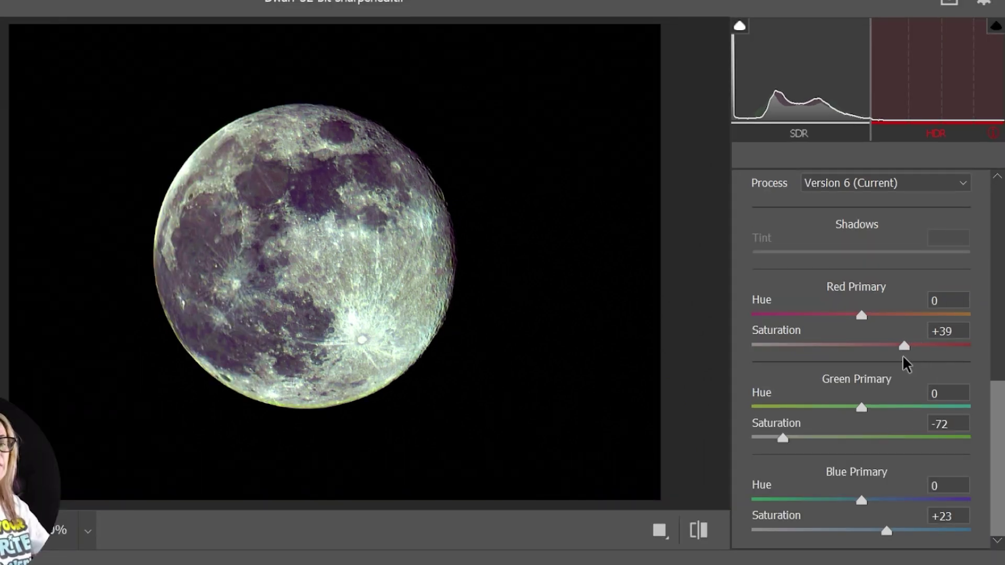
mouse_move(888, 533)
left_mouse_down()
mouse_move(923, 532)
mouse_move(861, 535)
mouse_move(902, 532)
left_mouse_up()
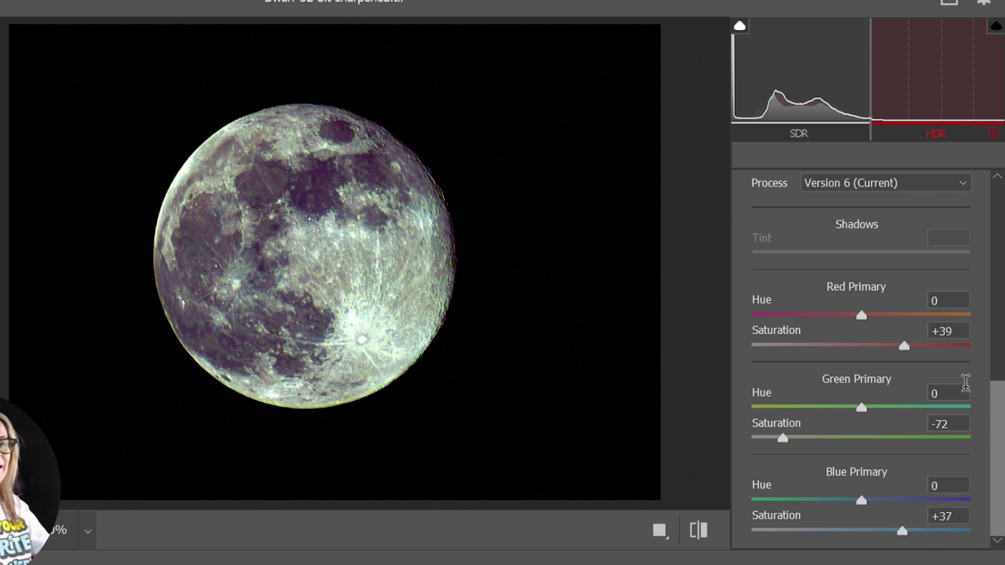
scroll(997, 422, "up", 1)
left_click_drag(998, 421, 995, 361)
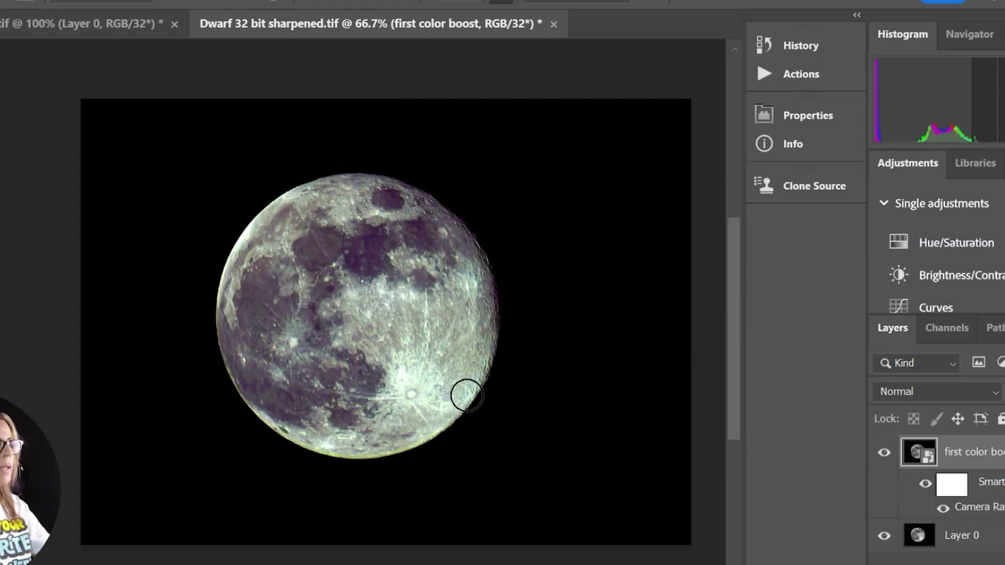
key("ctrl+1")
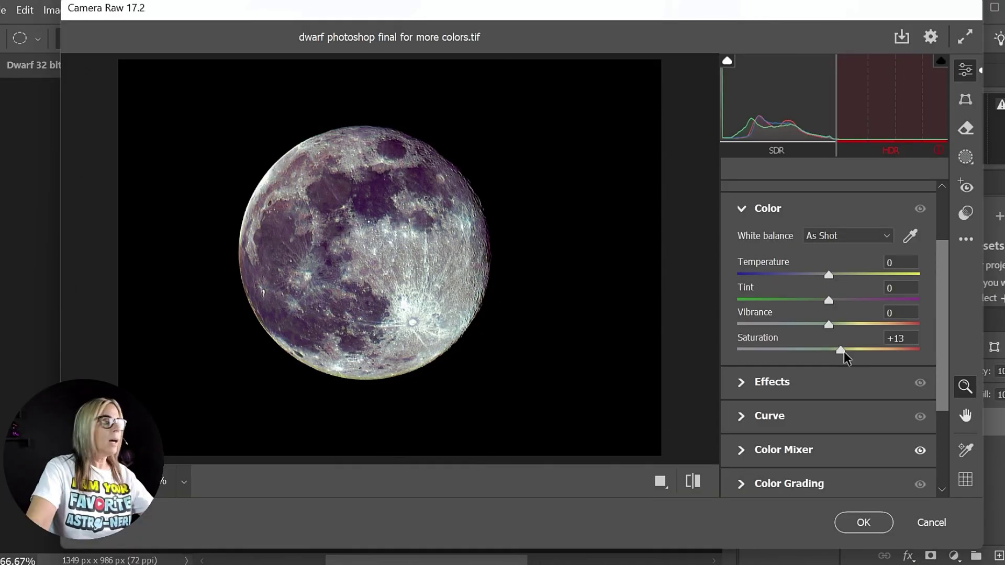
Set Saturation to +23 and warm the Temperature so White balance becomes Custom.
mouse_move(844, 351)
left_mouse_down()
mouse_move(831, 352)
mouse_move(863, 352)
mouse_move(853, 351)
left_mouse_up()
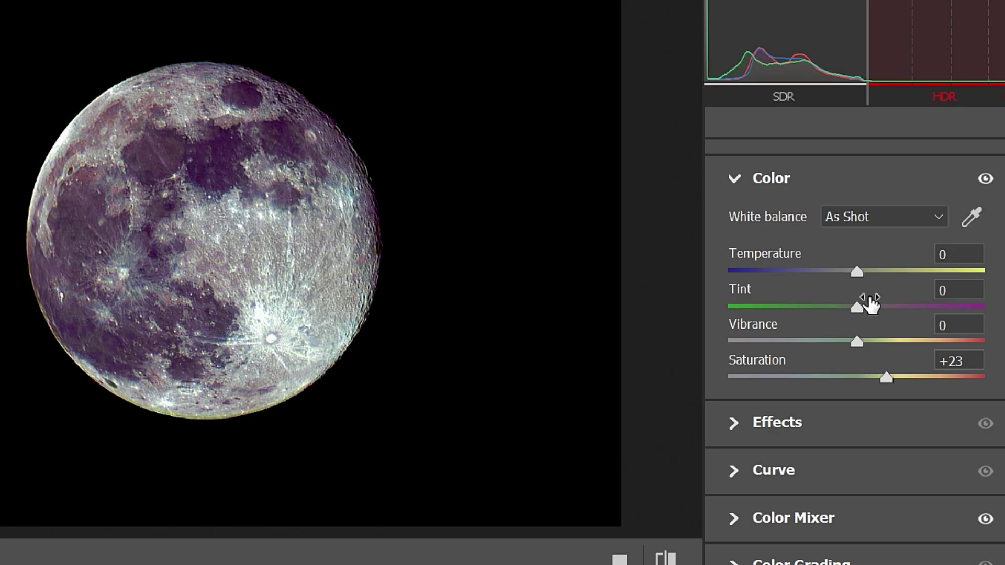
mouse_move(855, 274)
left_mouse_down()
mouse_move(828, 276)
mouse_move(866, 275)
mouse_move(838, 276)
left_mouse_up()
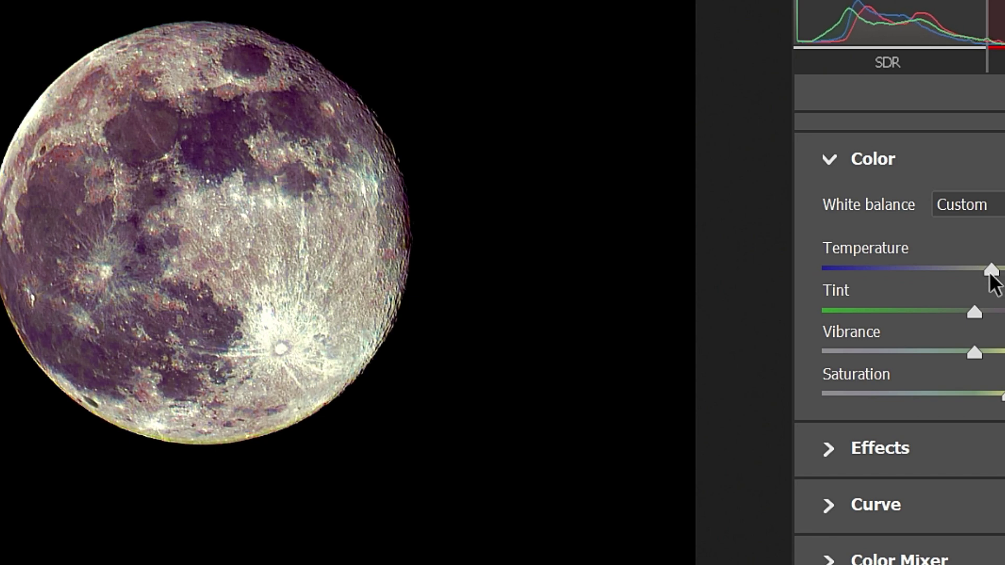
left_click_drag(990, 272, 987, 277)
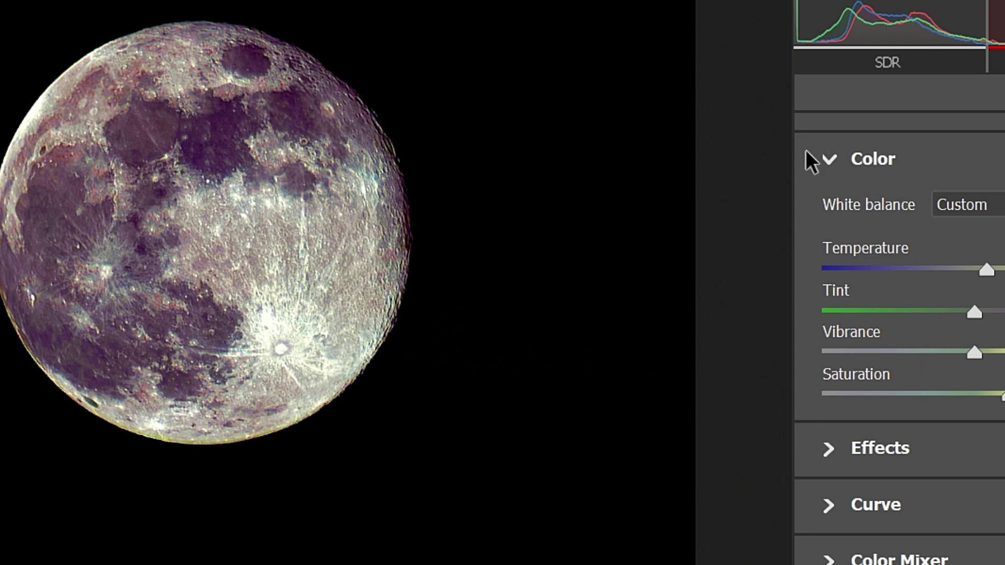
Test colour noise reduction and return it to 0, then set Highlights -21, Shadows -12, Blacks -11.
left_click(830, 159)
left_click(743, 377)
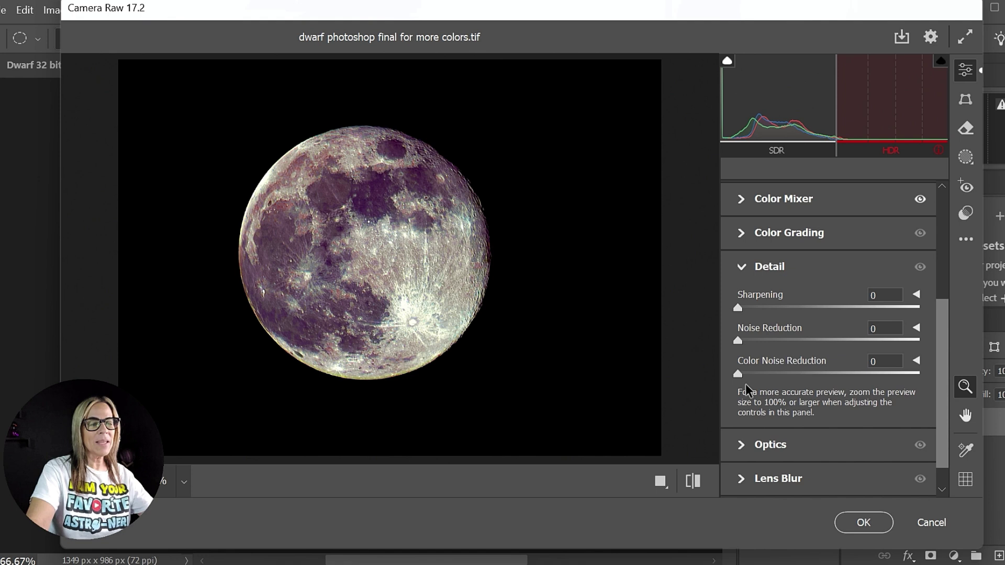
left_click_drag(739, 374, 800, 383)
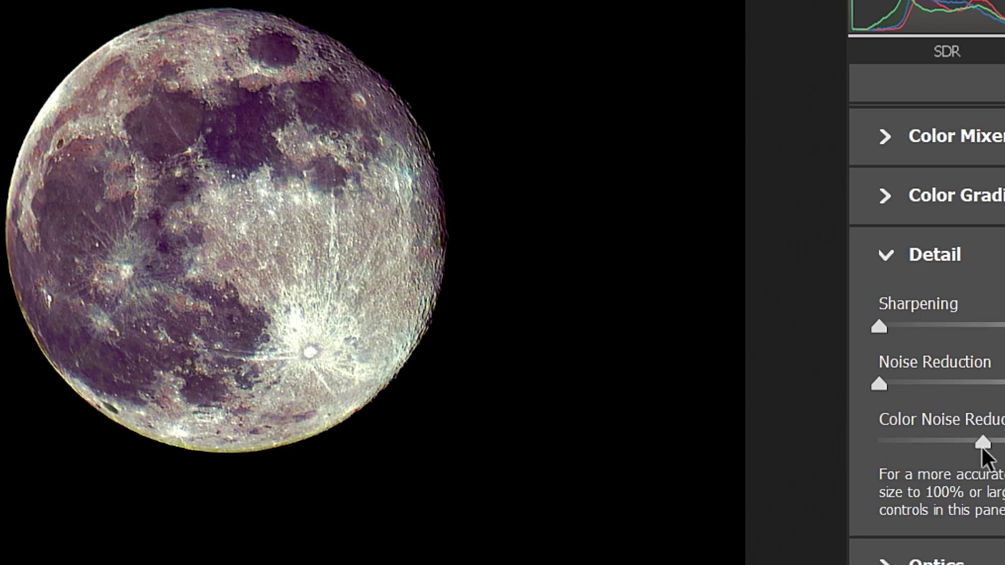
left_click_drag(982, 449, 884, 449)
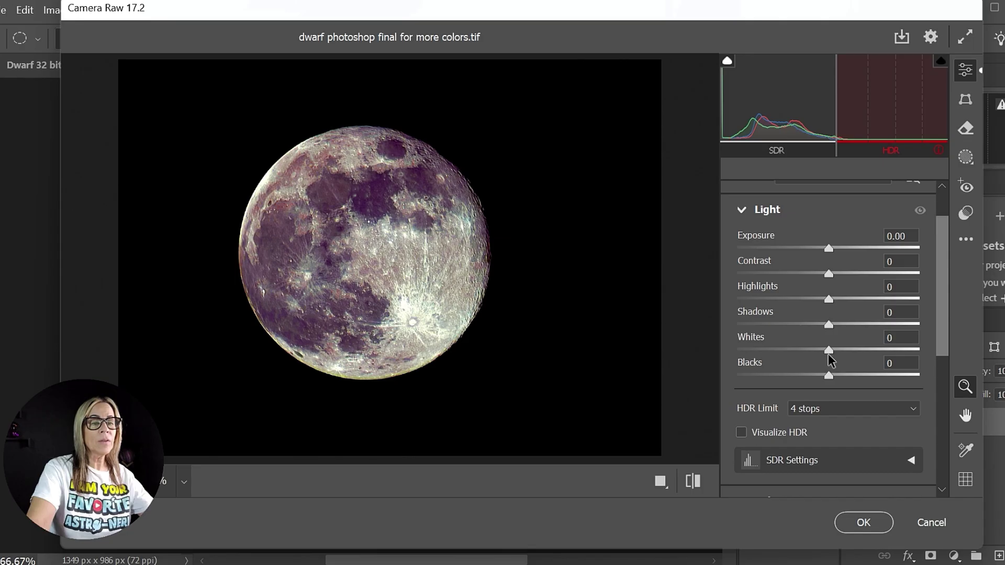
left_click_drag(828, 375, 799, 375)
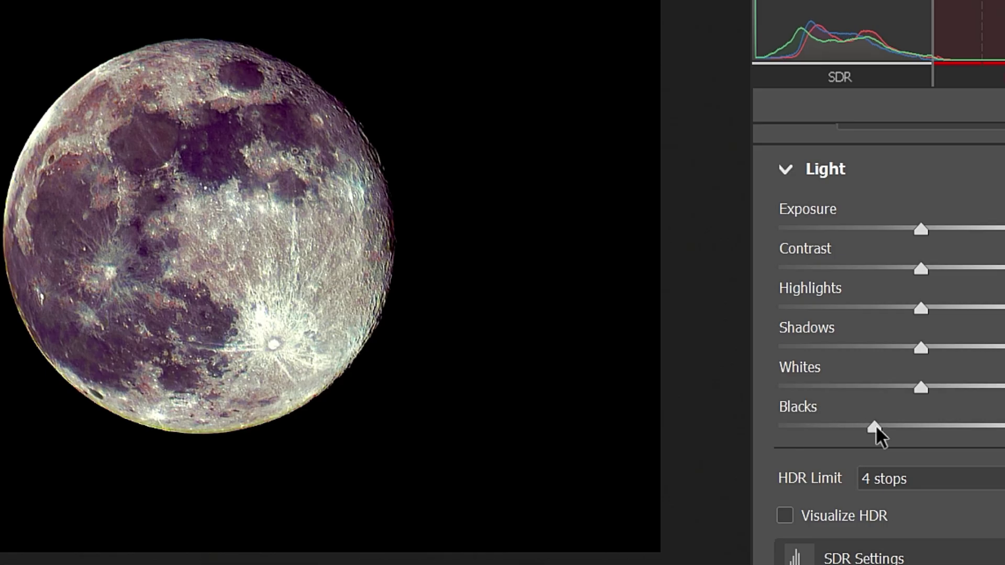
left_click_drag(876, 427, 906, 425)
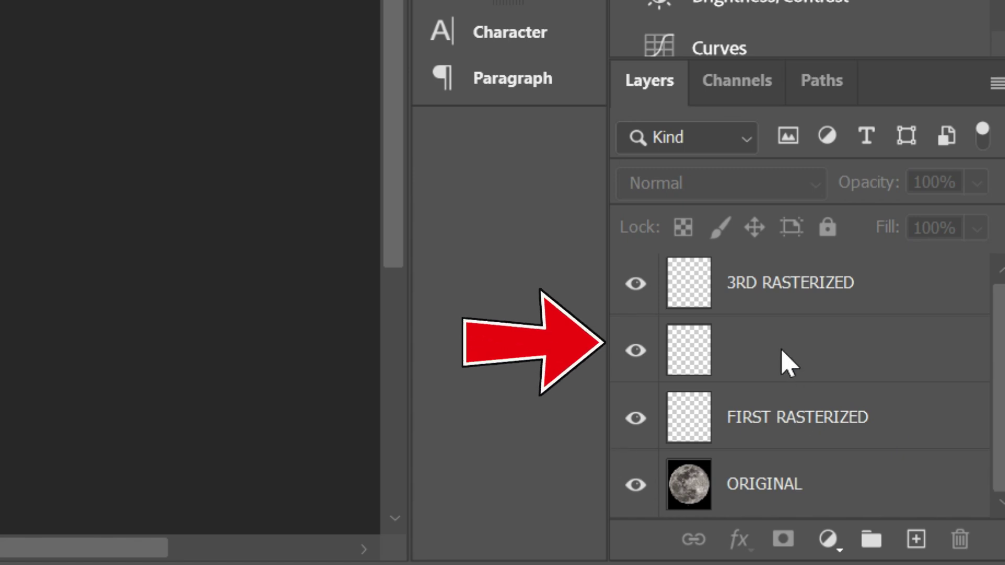
Select the FIRST RASTERIZED layer in the layer stack.
left_click(898, 426)
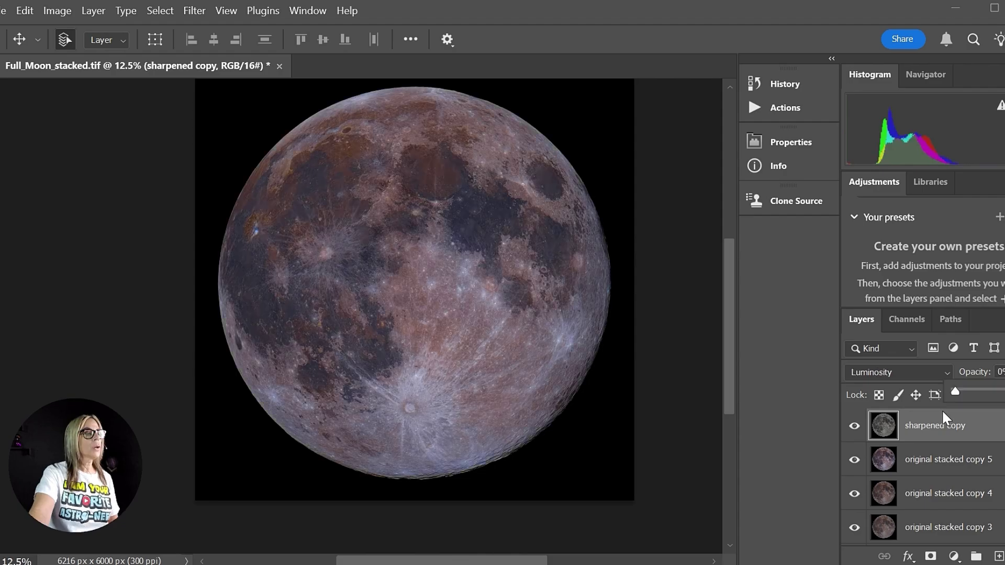
Raise the sharpened layer to 100% opacity, duplicate it, and move the copy to the top.
left_click_drag(942, 417, 1003, 416)
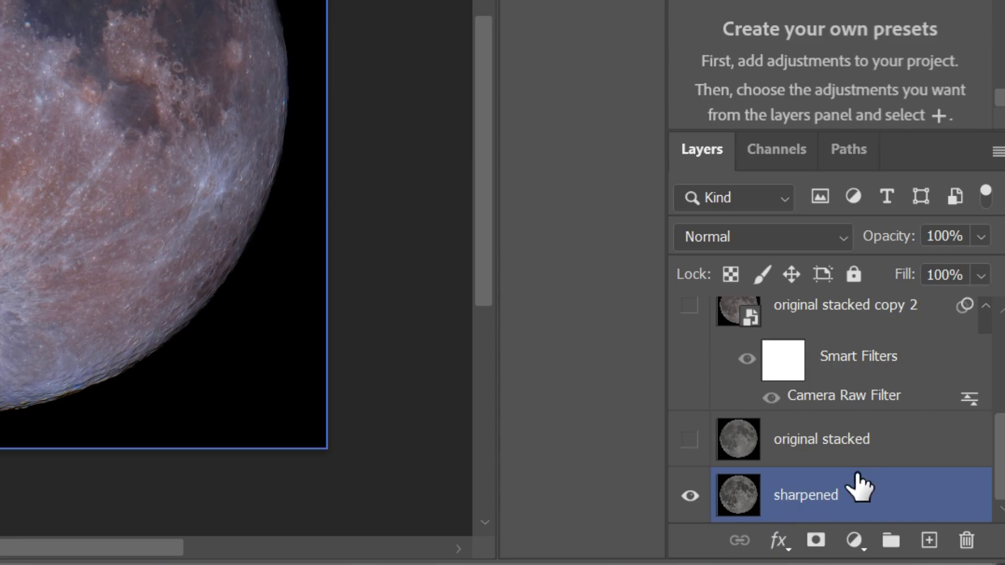
left_click_drag(825, 498, 931, 549)
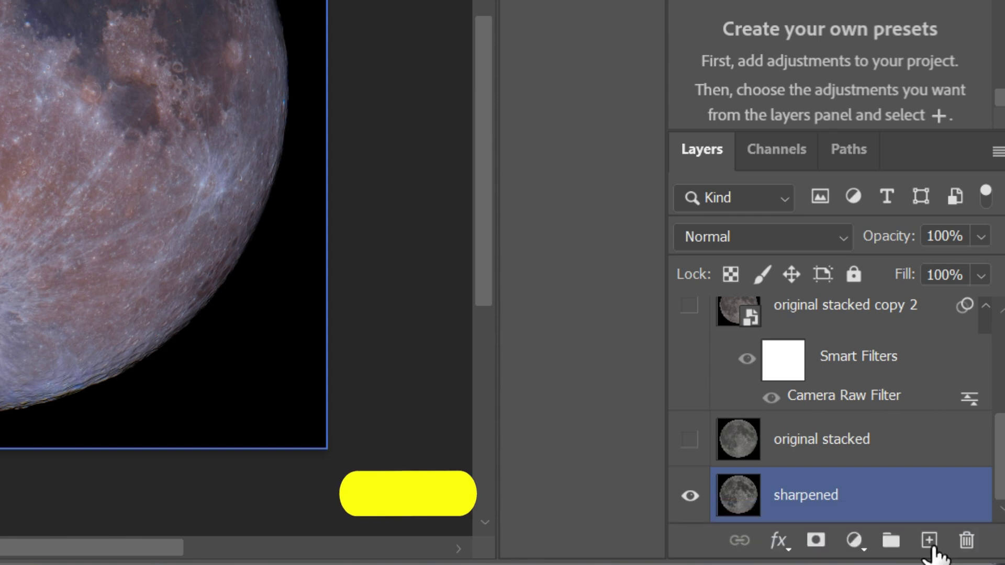
left_click_drag(914, 501, 790, 241)
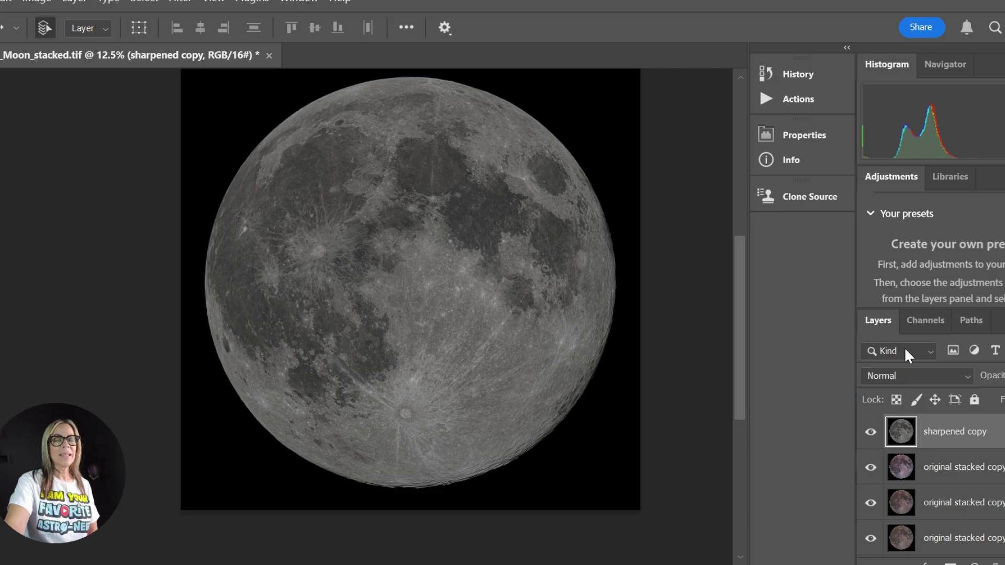
Blend the top sharpened copy in Luminosity mode and toggle its visibility to compare.
left_click(749, 236)
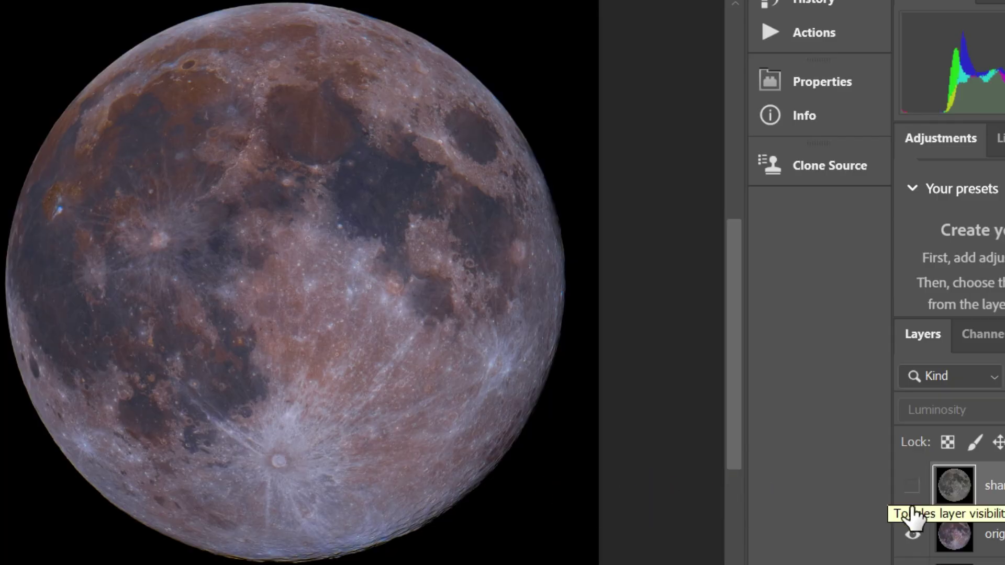
left_click(913, 492)
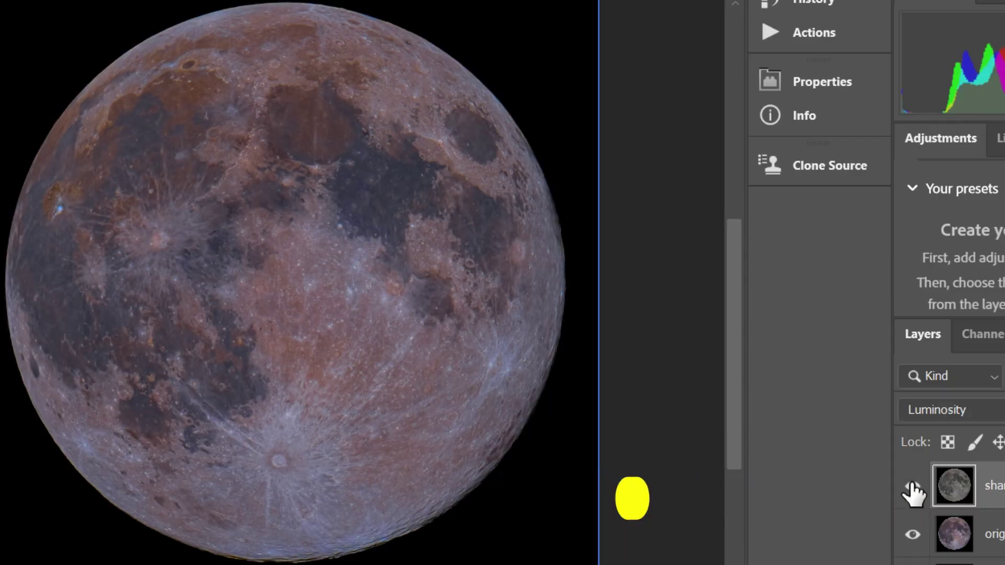